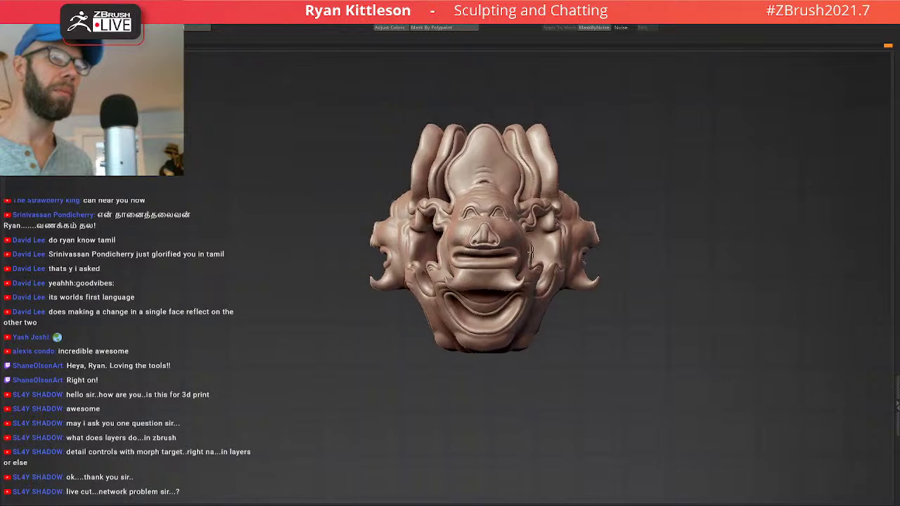
Reshape the lower curl of the wavy scrolled rim around the opening between two adjacent pig heads.
mouse_move(595, 252)
right_mouse_down()
mouse_move(525, 251)
mouse_move(618, 320)
mouse_move(642, 381)
right_mouse_up()
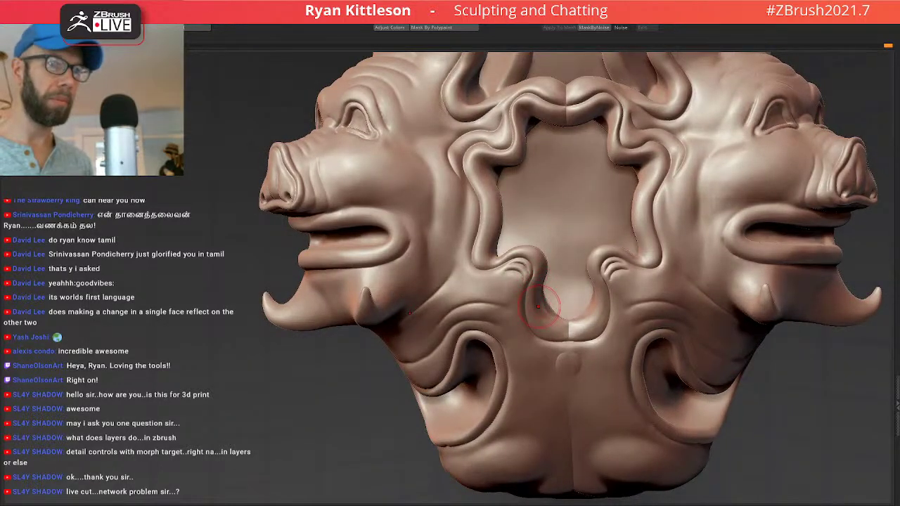
right_click_drag(538, 306, 544, 339)
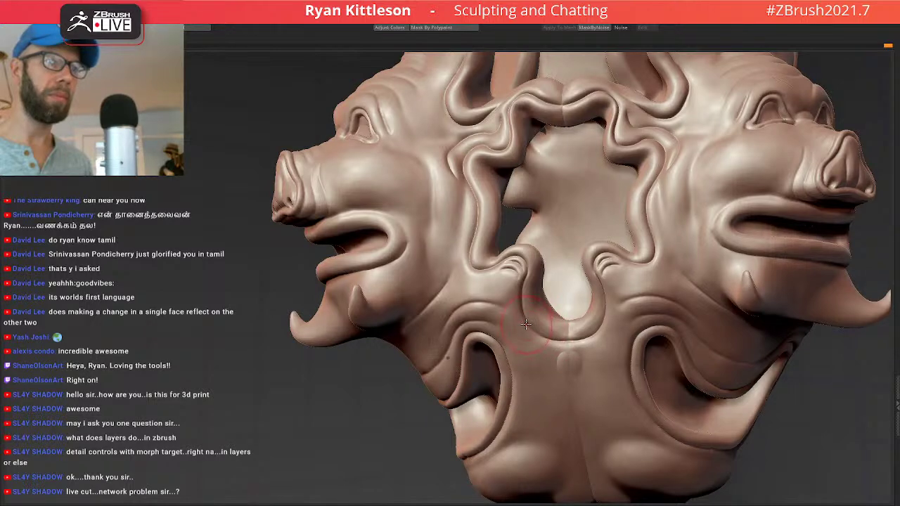
left_click_drag(527, 324, 521, 304)
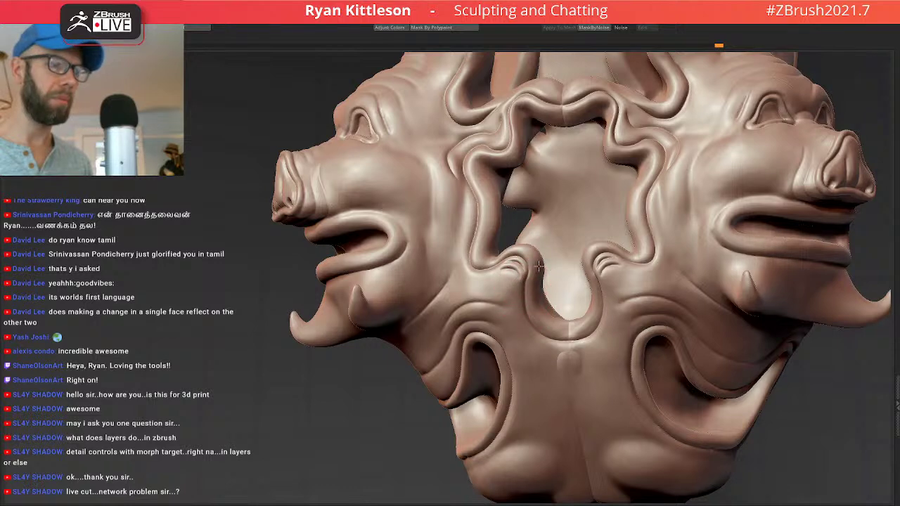
right_click_drag(539, 266, 533, 264)
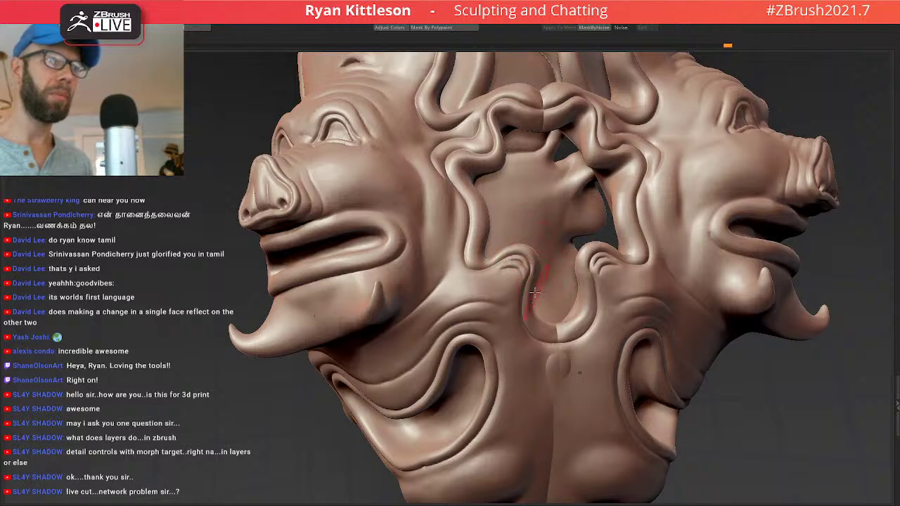
right_click_drag(534, 292, 546, 289)
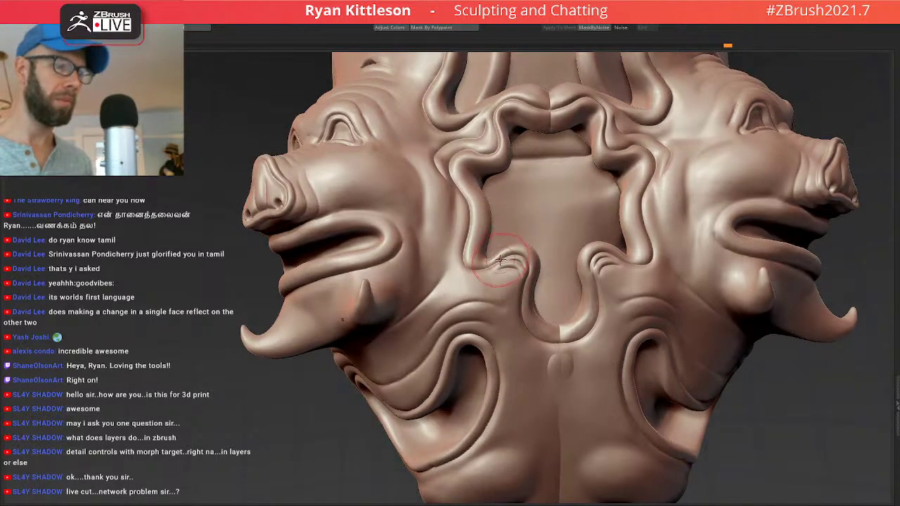
right_click_drag(503, 260, 506, 265)
right_click_drag(520, 225, 511, 226, "alt")
right_click_drag(477, 253, 474, 279, "ctrl")
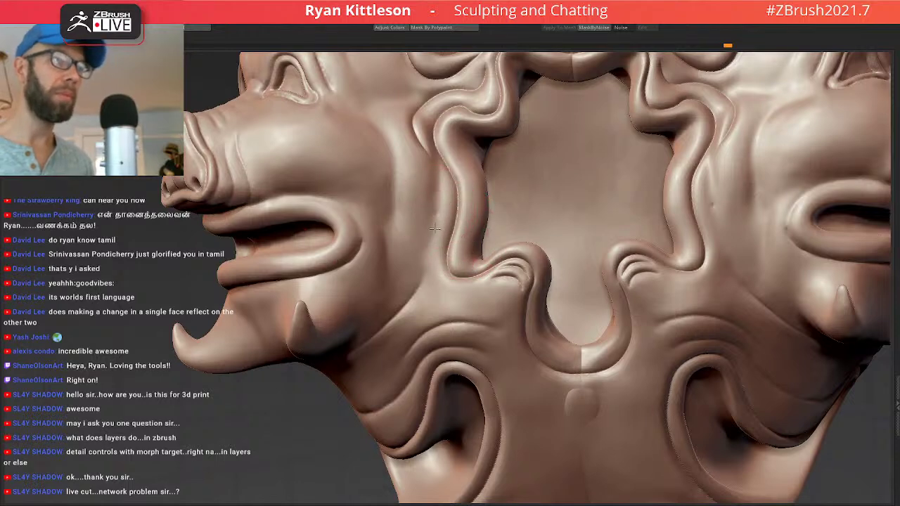
key("f")
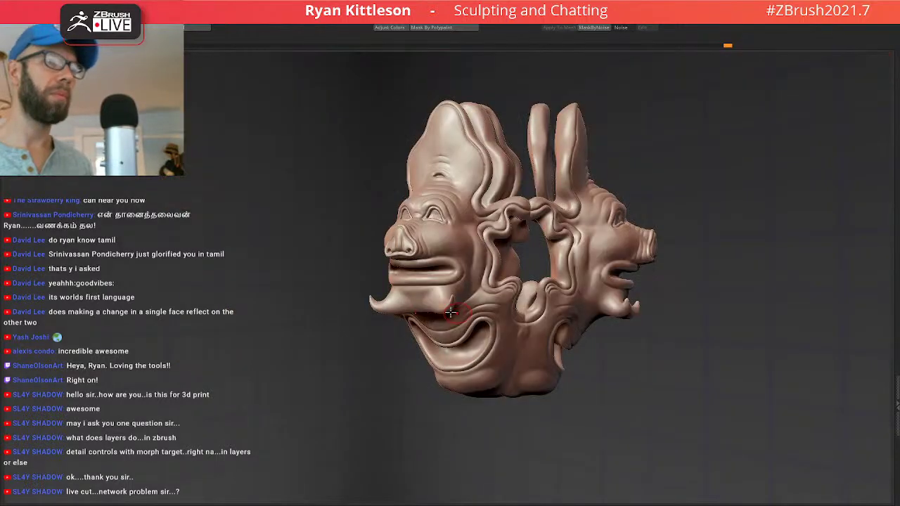
mouse_move(451, 313)
right_mouse_down()
mouse_move(427, 295)
mouse_move(478, 271)
mouse_move(481, 258)
mouse_move(419, 243)
mouse_move(520, 278)
right_mouse_up()
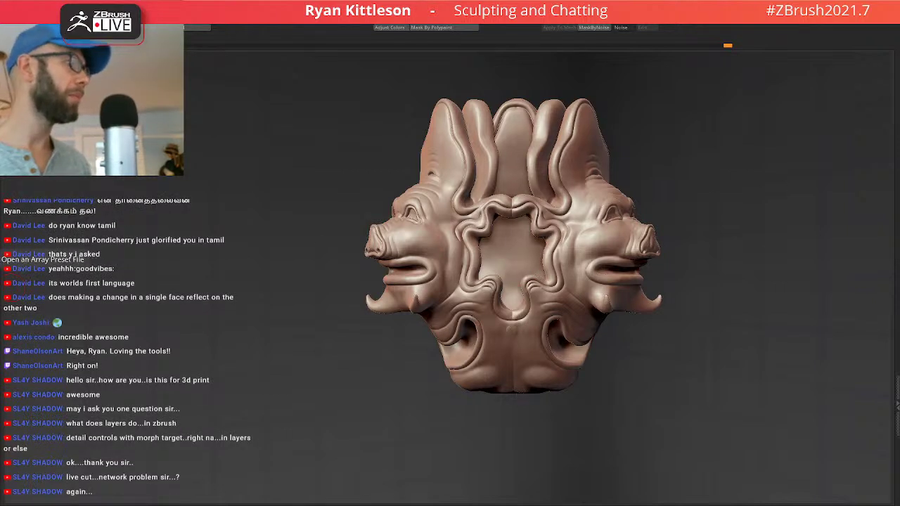
Show a single head without its array copies and adjust the upper bend of its wavy side rim.
left_click_drag(390, 464, 486, 472)
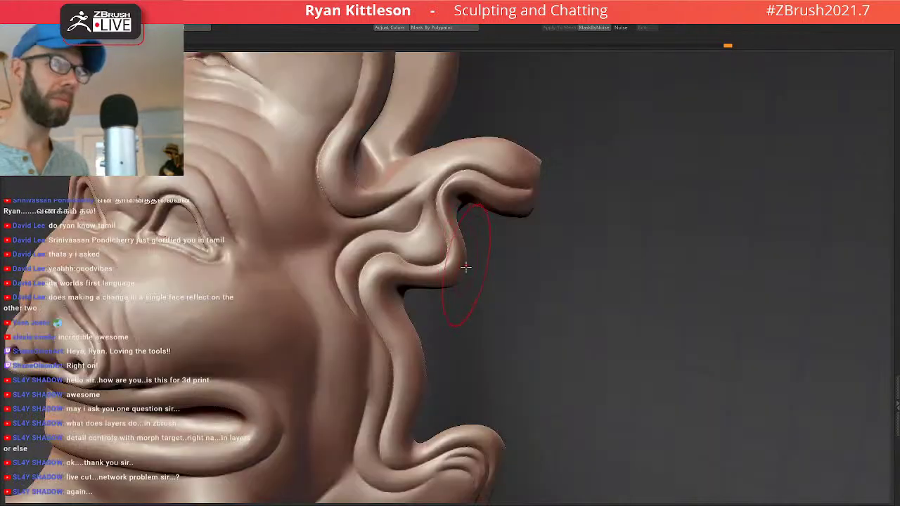
left_click_drag(448, 284, 443, 298)
right_click_drag(436, 282, 446, 296, "ctrl")
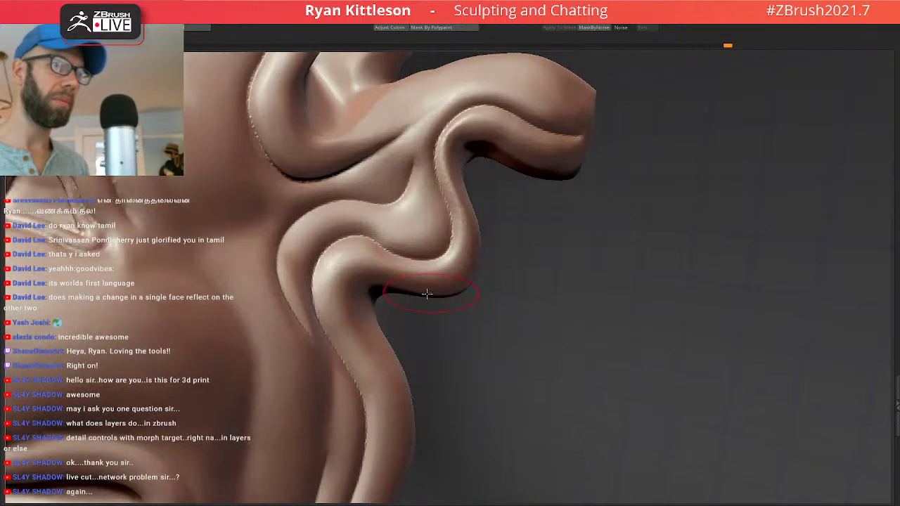
mouse_move(424, 293)
left_mouse_down()
mouse_move(414, 297)
mouse_move(433, 298)
mouse_move(413, 298)
mouse_move(438, 296)
left_mouse_up()
right_click_drag(462, 284, 457, 74, "alt")
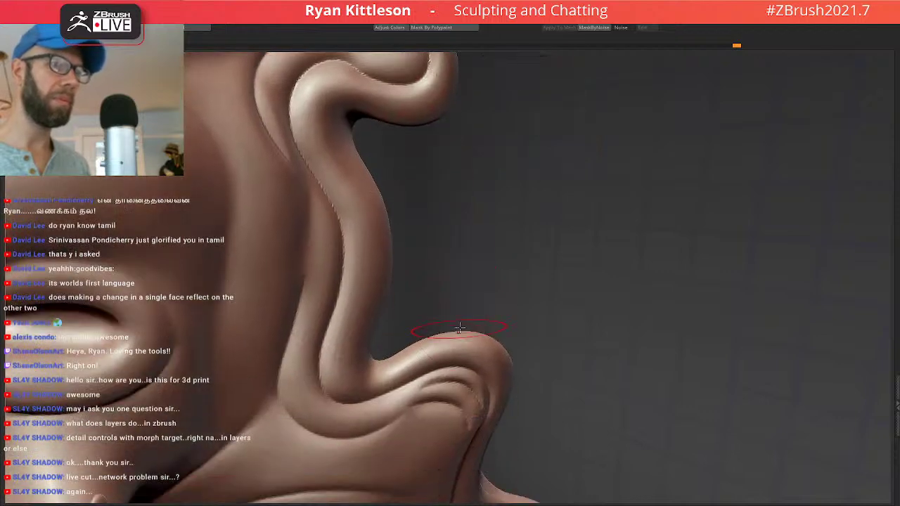
Pull the lower curl of the side rim slightly outward and even out its outer contour down to the neck.
mouse_move(460, 323)
right_mouse_down("alt")
mouse_move(460, 172)
mouse_move(458, 247)
mouse_move(450, 213)
right_mouse_up("alt")
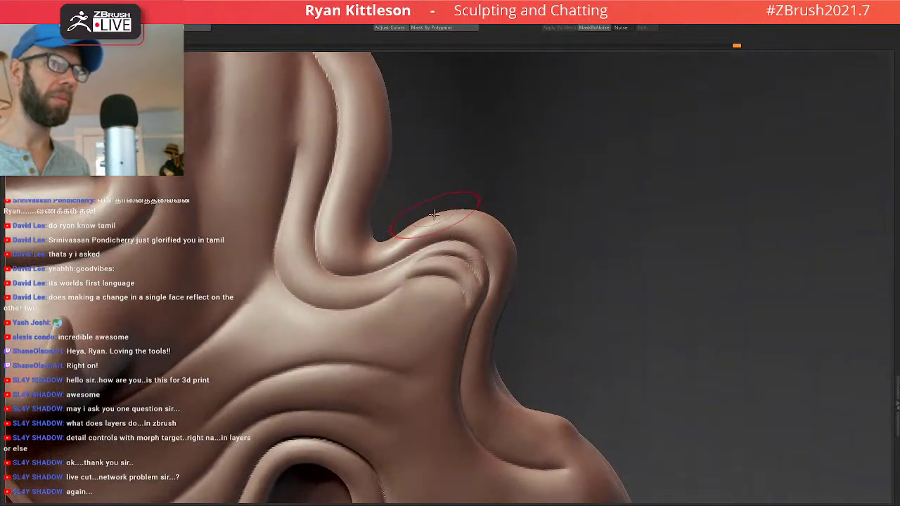
mouse_move(436, 213)
left_mouse_down()
mouse_move(417, 221)
mouse_move(436, 205)
left_mouse_up()
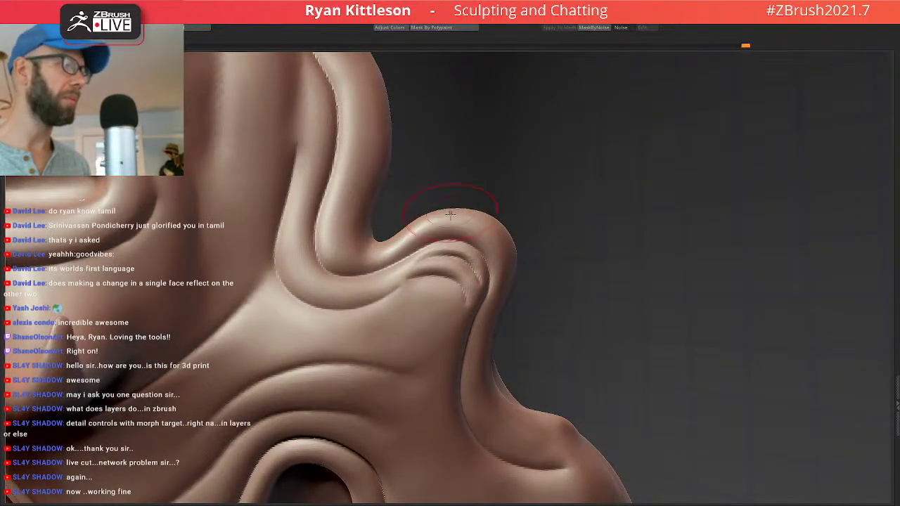
right_click_drag(452, 213, 458, 211)
left_click_drag(458, 211, 459, 202)
right_click_drag(510, 233, 514, 245)
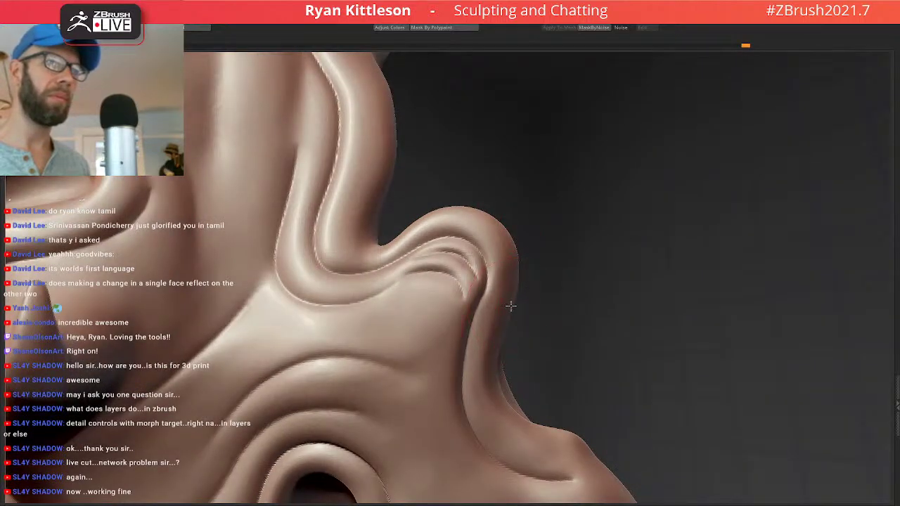
left_click_drag(510, 306, 518, 278)
Bring back the array copies and examine the multi-headed form and its spiked crest from several angles.
mouse_move(495, 260)
right_mouse_down("ctrl")
mouse_move(434, 207)
mouse_move(375, 193)
right_mouse_up("ctrl")
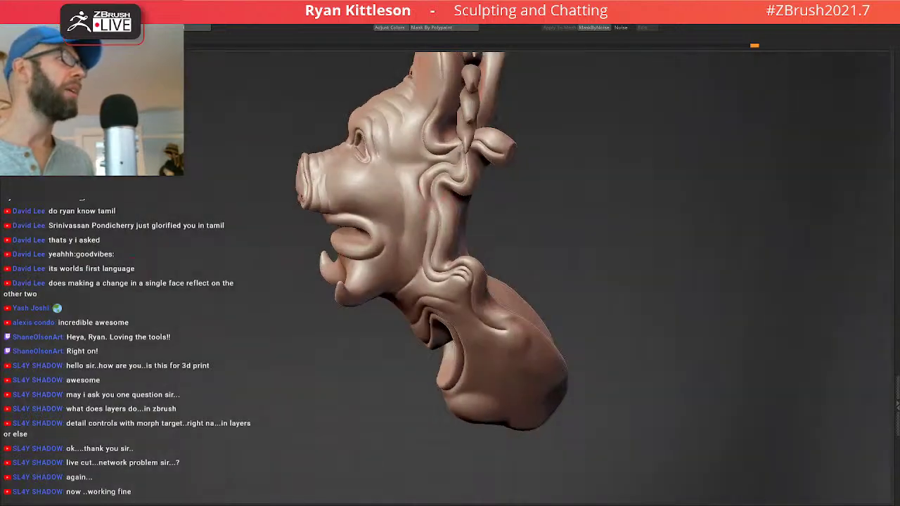
left_click(90, 283, "ctrl+shift")
right_click_drag(404, 226, 503, 196)
right_click_drag(435, 225, 358, 288)
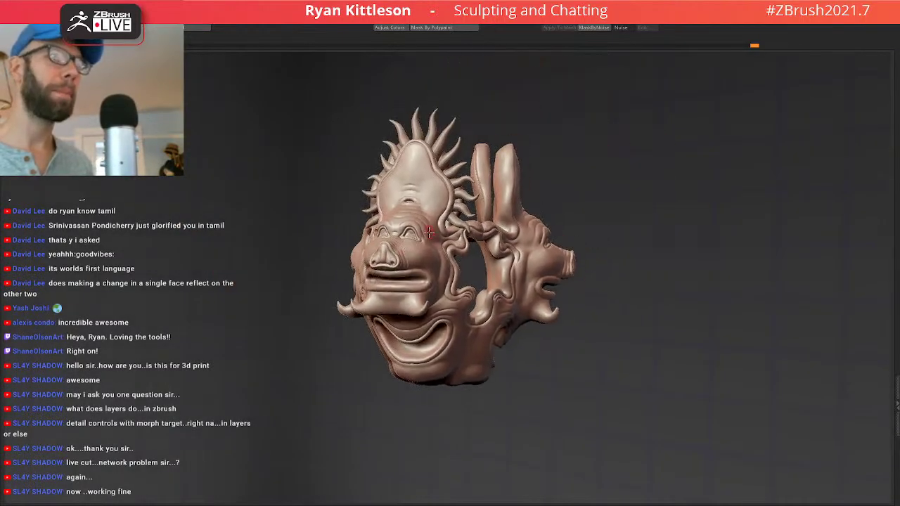
right_click_drag(467, 229, 398, 226)
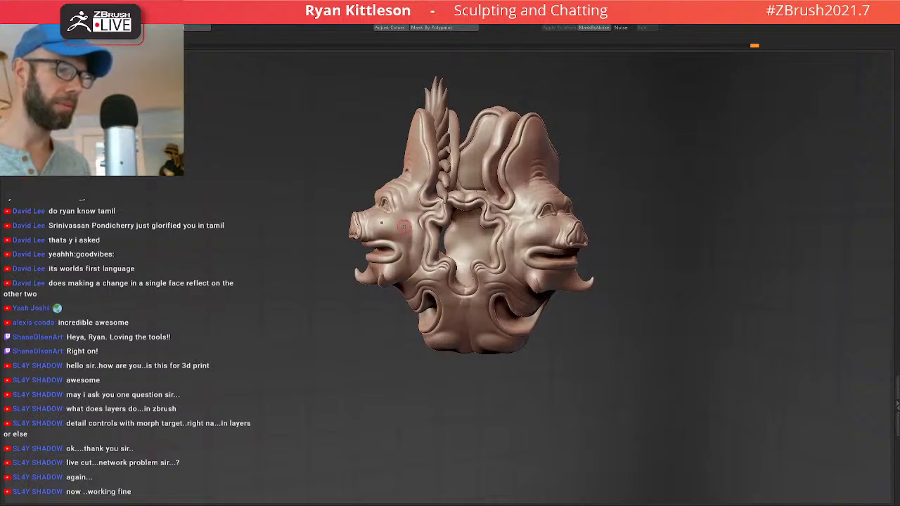
right_click_drag(430, 242, 434, 185, "alt")
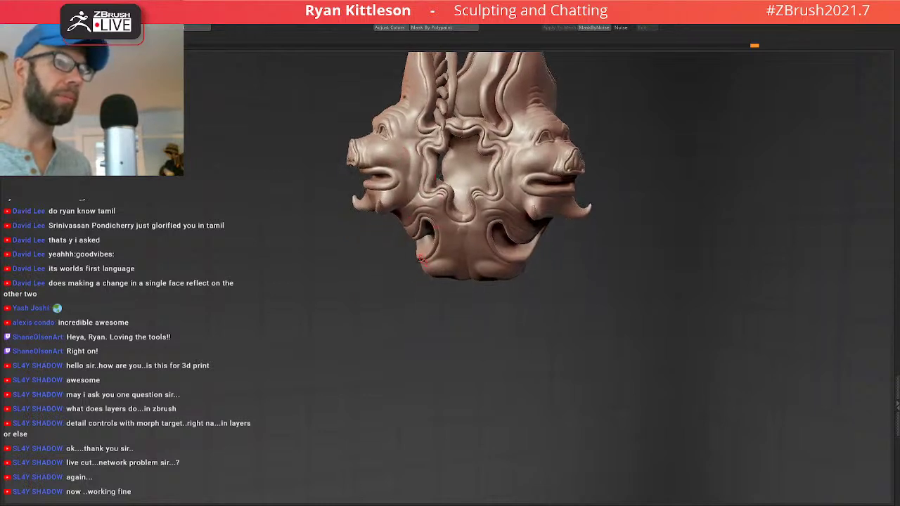
right_click_drag(391, 212, 465, 252)
right_click_drag(412, 180, 415, 274, "alt")
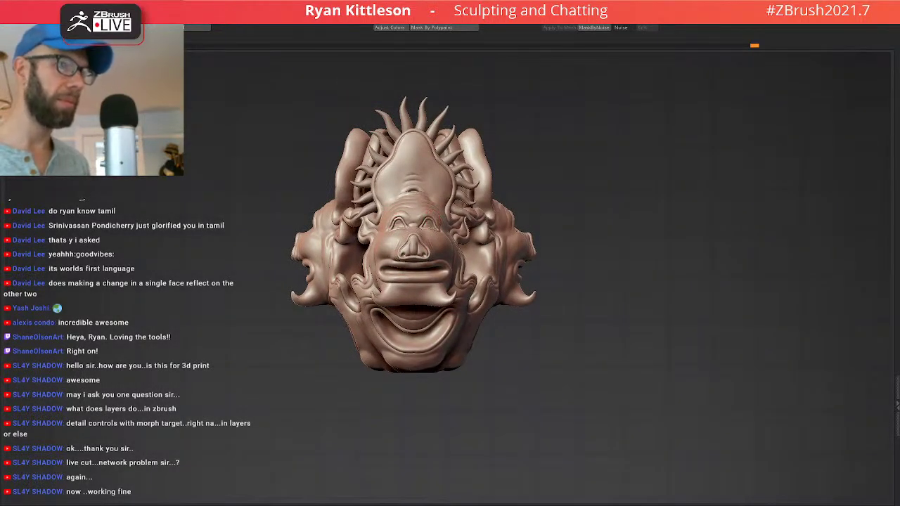
right_click_drag(527, 250, 464, 253)
right_click_drag(525, 270, 518, 336, "alt")
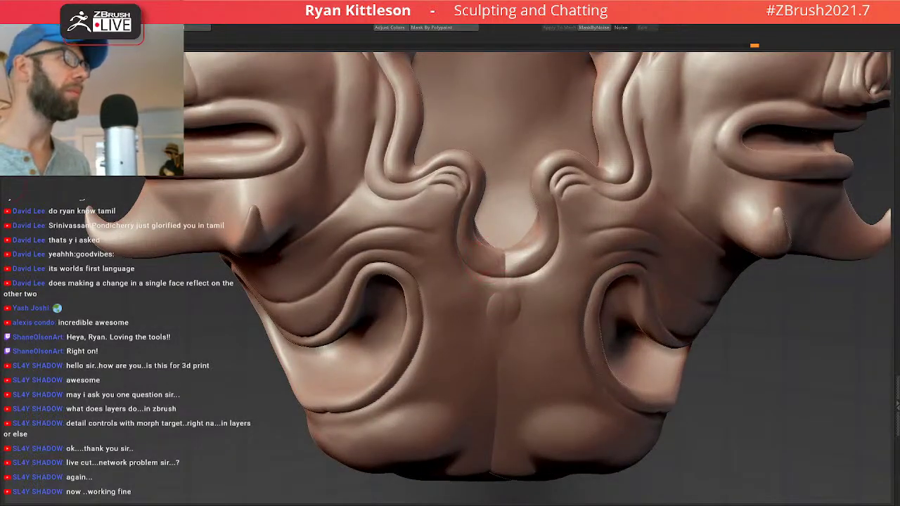
Check the lower rim and jaw area on the single head, and compare it with the full arrayed form.
left_click(398, 203, "ctrl+shift")
right_click_drag(506, 246, 528, 260, "ctrl")
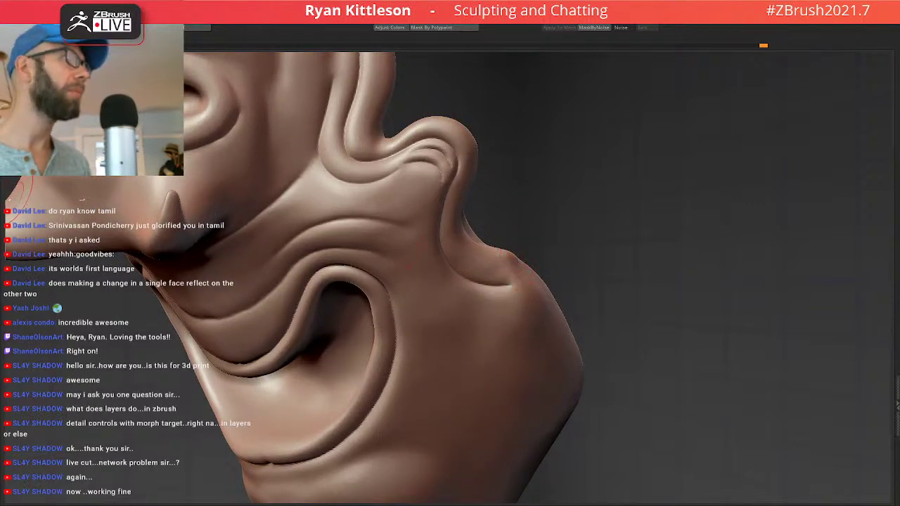
left_click(549, 243, "ctrl+shift")
mouse_move(429, 241)
right_mouse_down("ctrl")
mouse_move(312, 182)
mouse_move(452, 265)
mouse_move(408, 293)
right_mouse_up("ctrl")
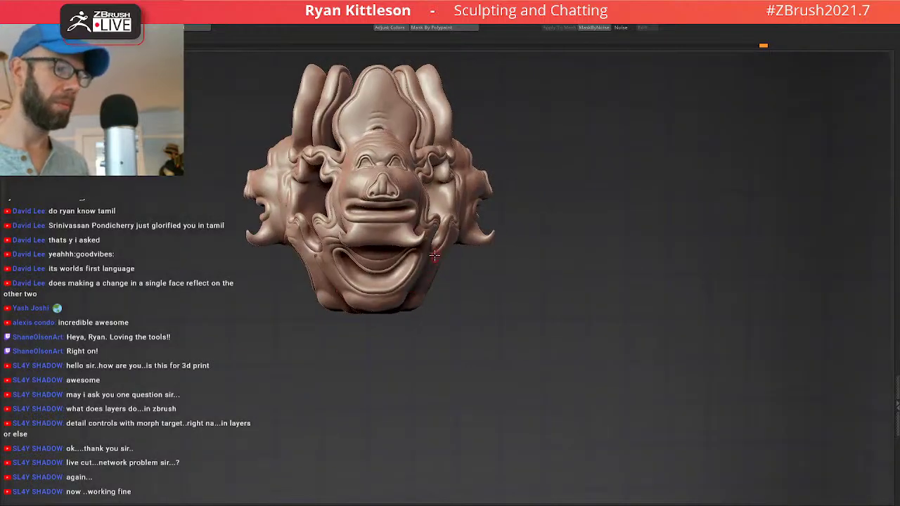
right_click_drag(434, 259, 350, 257)
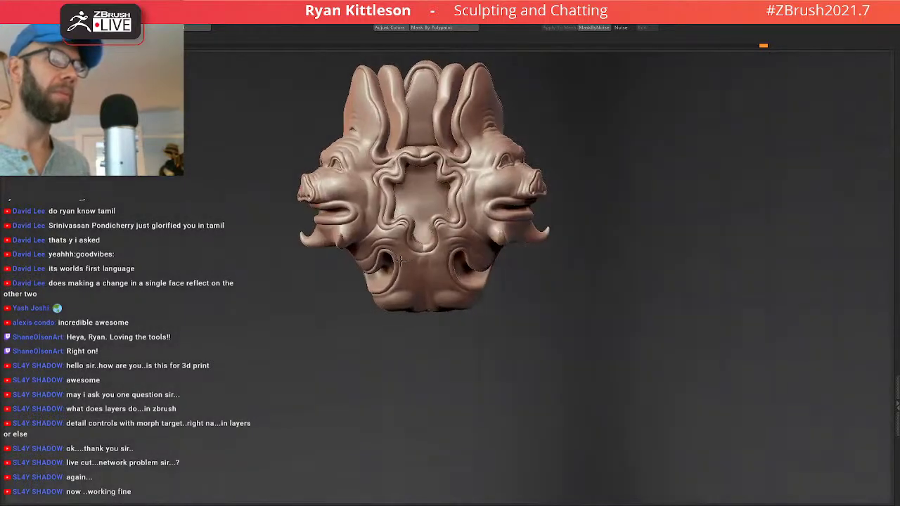
mouse_move(501, 256)
right_mouse_down()
mouse_move(436, 253)
mouse_move(476, 314)
mouse_move(472, 356)
mouse_move(377, 197)
mouse_move(364, 261)
mouse_move(408, 233)
mouse_move(404, 218)
mouse_move(416, 202)
mouse_move(487, 235)
mouse_move(469, 228)
right_mouse_up()
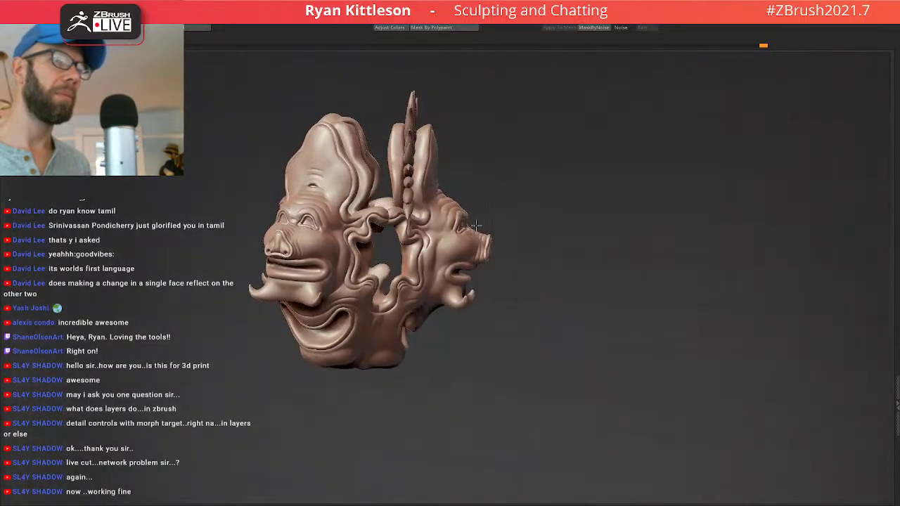
Sculpt a more defined plane along the back of the pig head's ear with an enlarged brush.
right_click_drag(457, 142, 457, 140, "ctrl")
mouse_move(404, 262)
right_mouse_down()
mouse_move(407, 169)
mouse_move(387, 157)
mouse_move(427, 135)
mouse_move(393, 101)
right_mouse_up()
key("alt+s")
key("bracketright")
key("bracketright")
key("bracketright")
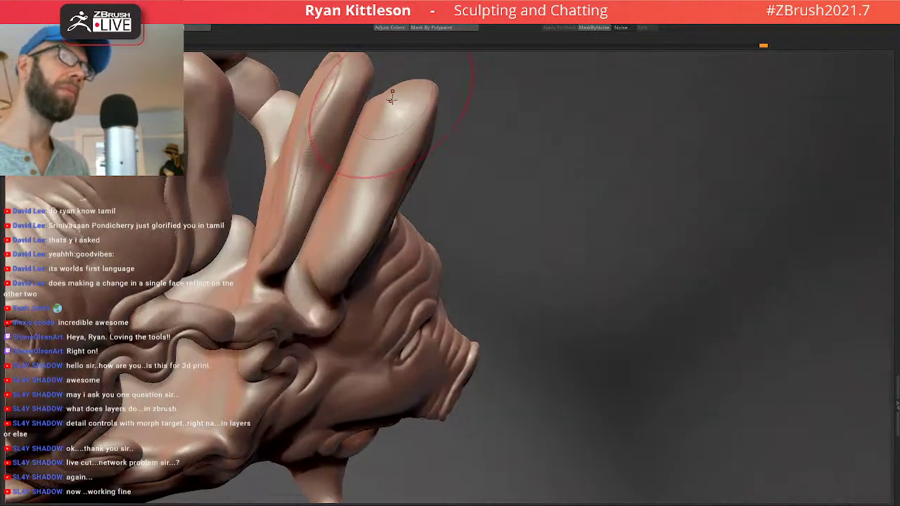
mouse_move(392, 100)
left_mouse_down()
mouse_move(388, 146)
mouse_move(324, 269)
left_mouse_up()
left_click_drag(385, 145, 382, 150)
right_click_drag(382, 148, 408, 116)
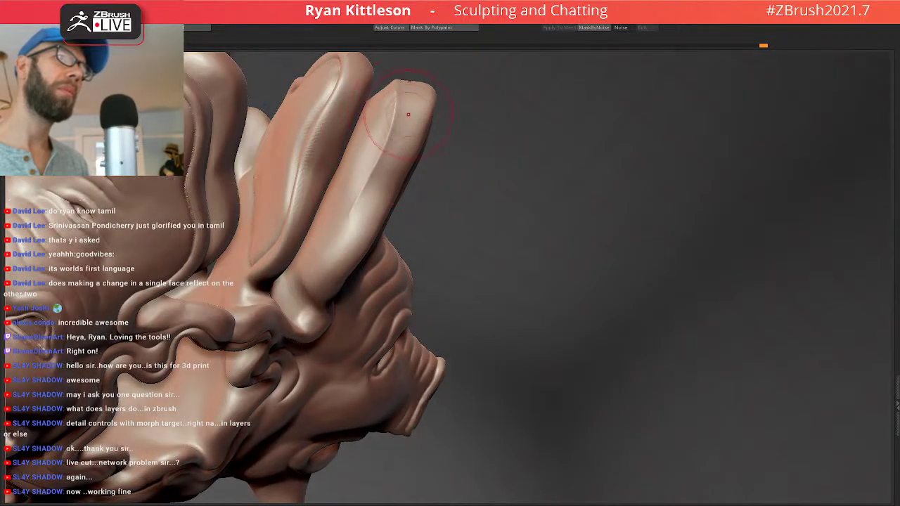
Smooth the ridge on the back of the ear and the rolled edge of the neighbouring ear.
left_click_drag(376, 102, 377, 134, "shift")
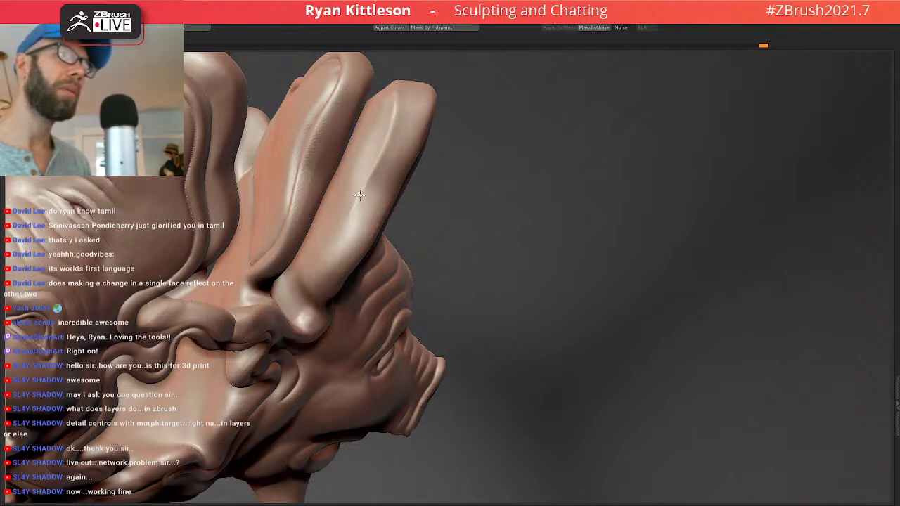
left_click_drag(390, 118, 383, 134, "shift")
left_click_drag(337, 116, 303, 197, "shift")
left_click_drag(343, 95, 342, 117, "shift")
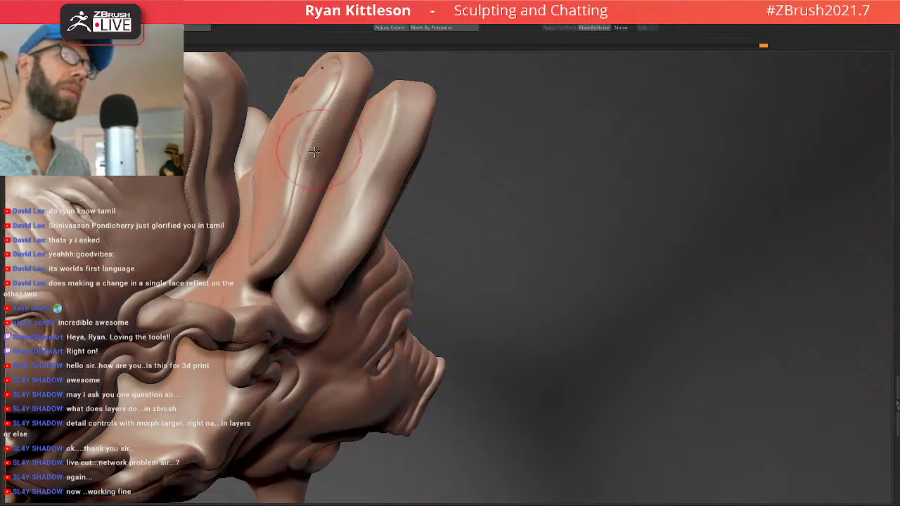
mouse_move(302, 146)
right_mouse_down()
mouse_move(326, 163)
mouse_move(322, 151)
right_mouse_up()
left_click_drag(311, 161, 298, 194, "shift")
left_click_drag(316, 102, 291, 155, "shift")
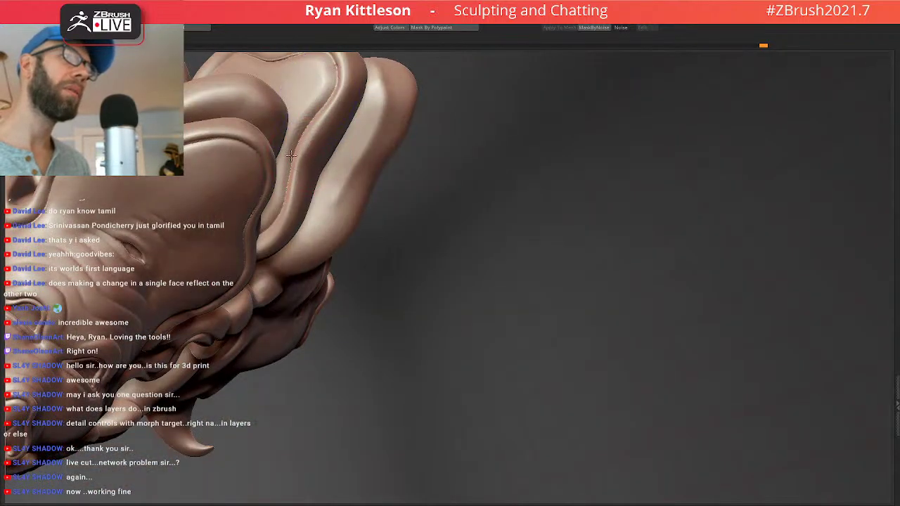
Round out the blunt tip of the ear and smooth the ridge running down its back.
mouse_move(330, 121)
right_mouse_down()
mouse_move(433, 175)
mouse_move(457, 173)
mouse_move(406, 191)
right_mouse_up()
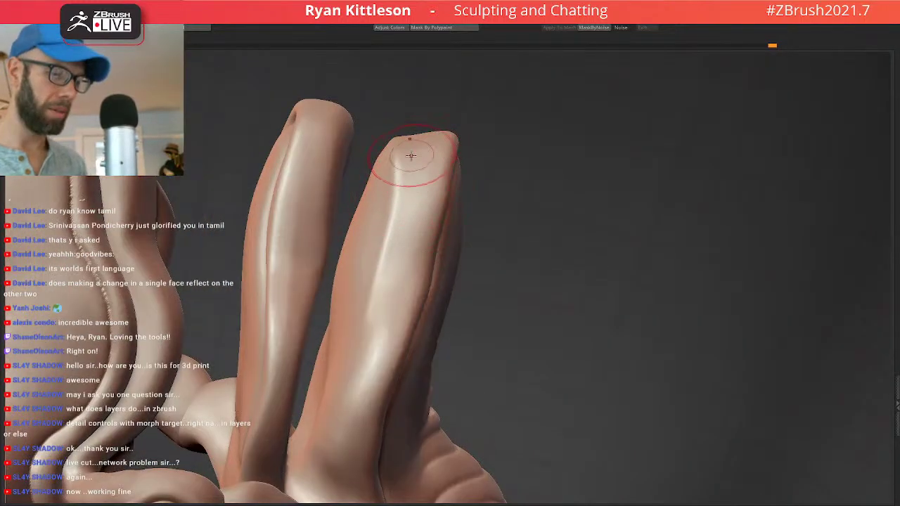
right_click_drag(410, 147, 401, 144)
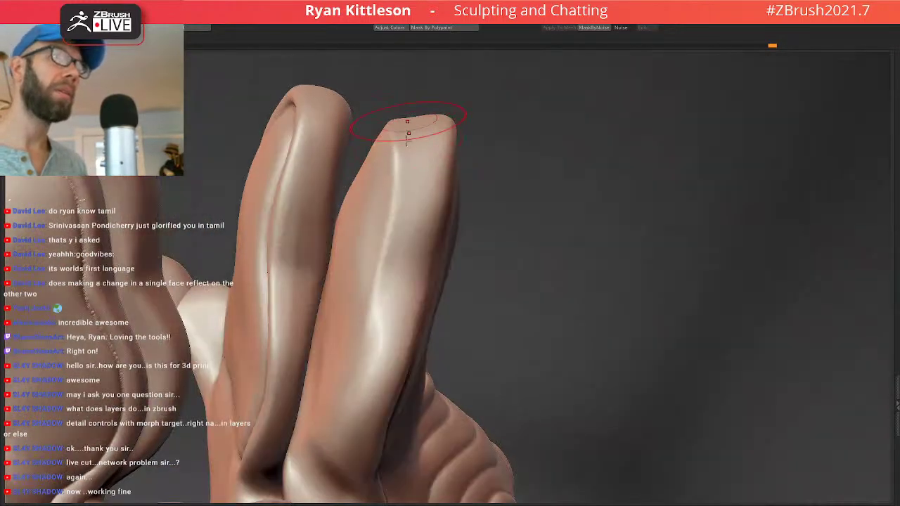
left_click_drag(408, 129, 406, 182)
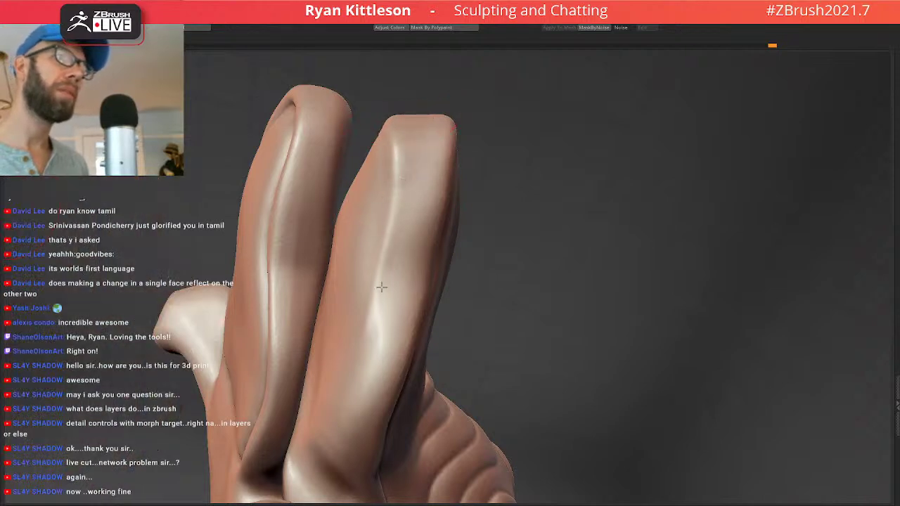
left_click_drag(415, 140, 407, 134)
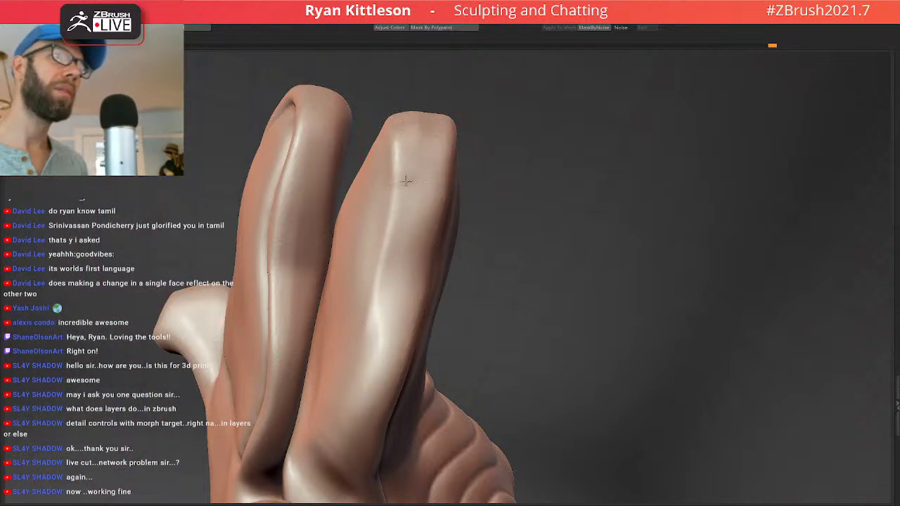
left_click_drag(379, 318, 392, 239, "shift")
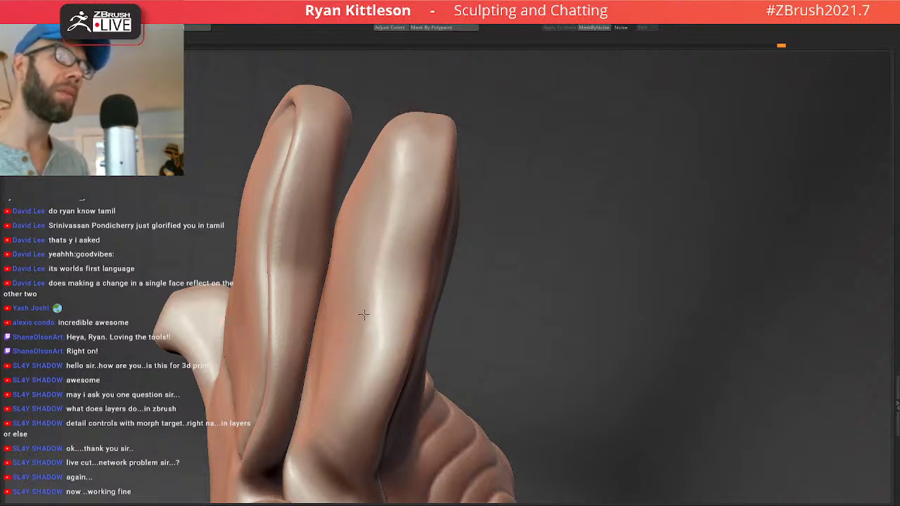
left_click_drag(401, 148, 400, 135)
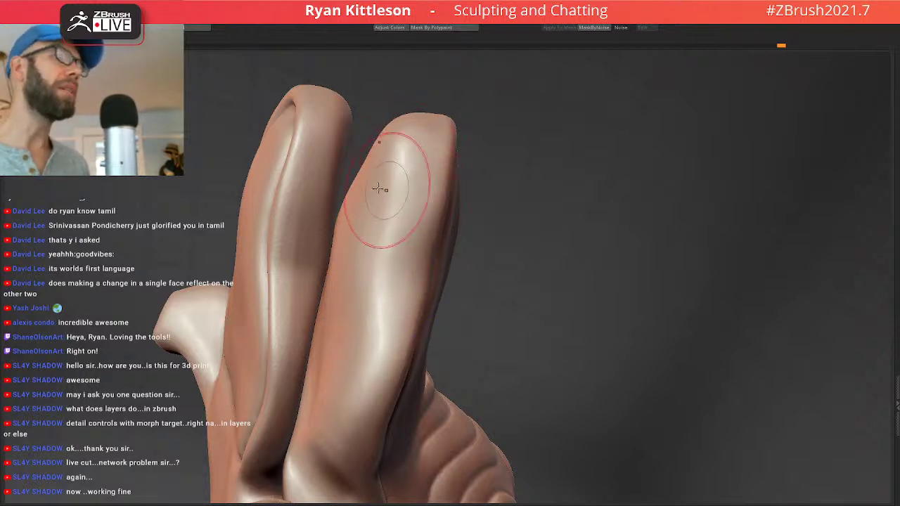
Smooth the inner surface of the ear near its tip and the hollow on the side of the neighbouring ear.
right_click_drag(383, 187, 461, 200)
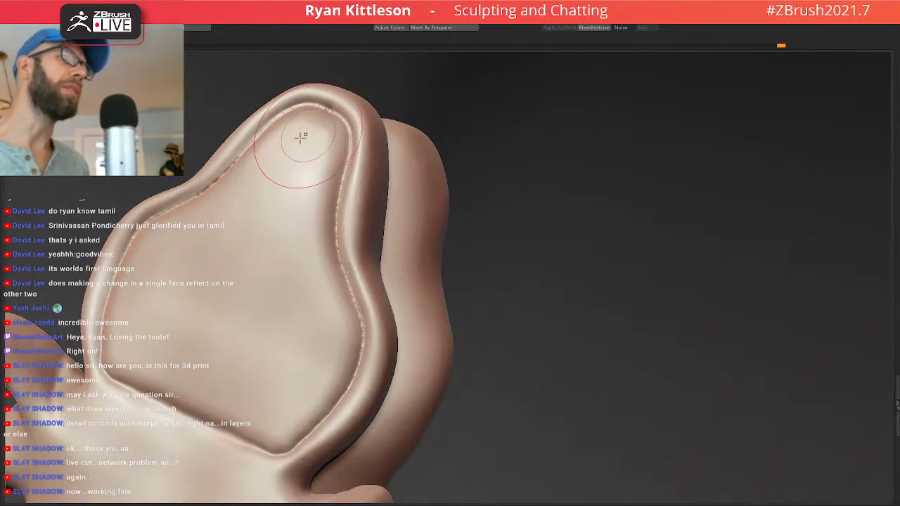
mouse_move(303, 139)
right_mouse_down()
mouse_move(400, 184)
mouse_move(390, 147)
mouse_move(356, 207)
mouse_move(363, 211)
right_mouse_up()
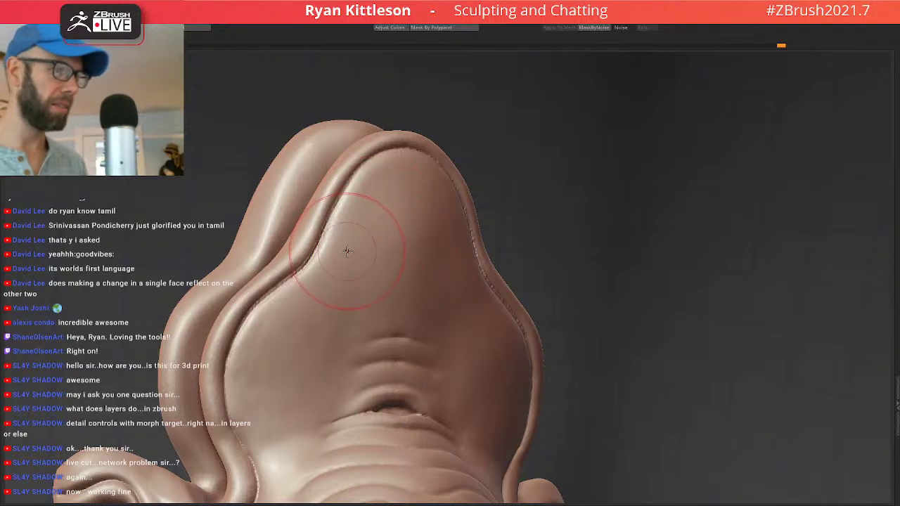
mouse_move(370, 201)
left_mouse_down("shift")
mouse_move(277, 309)
mouse_move(246, 317)
mouse_move(408, 156)
left_mouse_up("shift")
mouse_move(274, 199)
right_mouse_down()
mouse_move(315, 191)
mouse_move(303, 182)
right_mouse_up()
right_click_drag(193, 258, 168, 262)
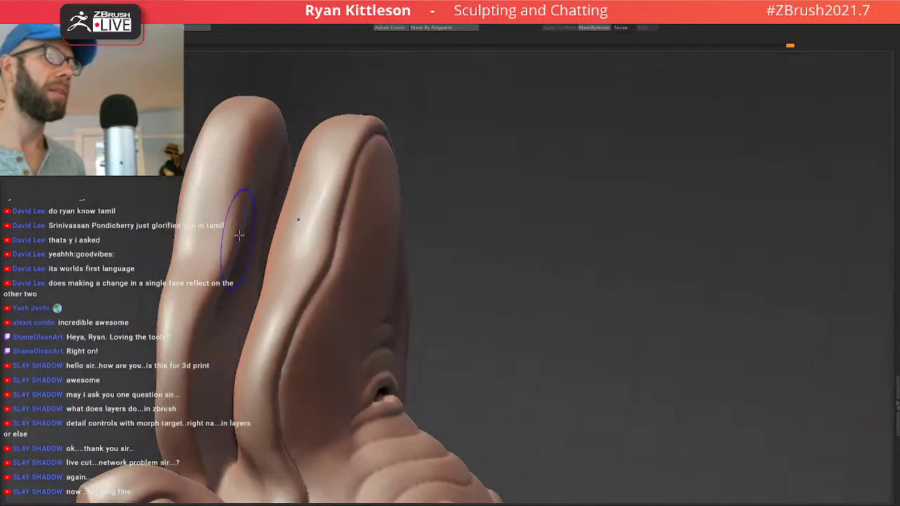
left_click_drag(239, 235, 218, 278, "shift")
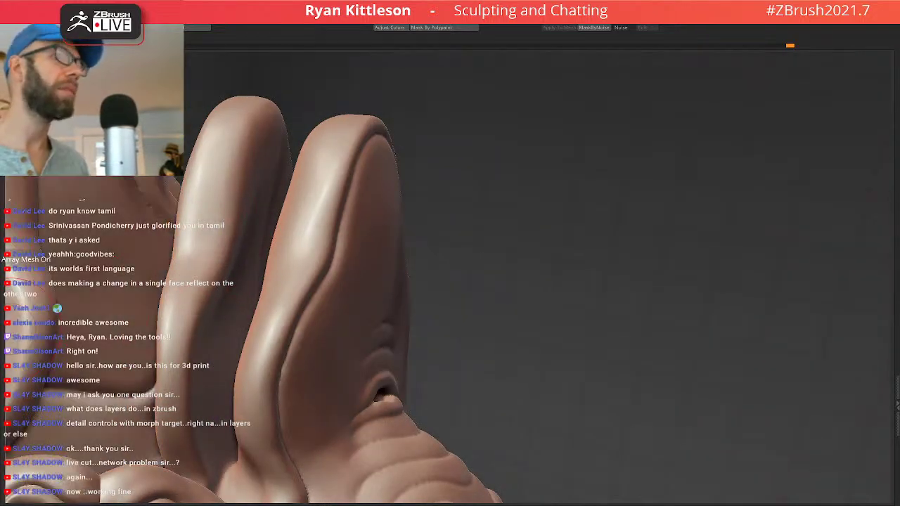
Examine the full arrayed sculpture, and inspect the single head's face, lower jaw and profile.
right_click_drag(331, 237, 215, 191, "ctrl")
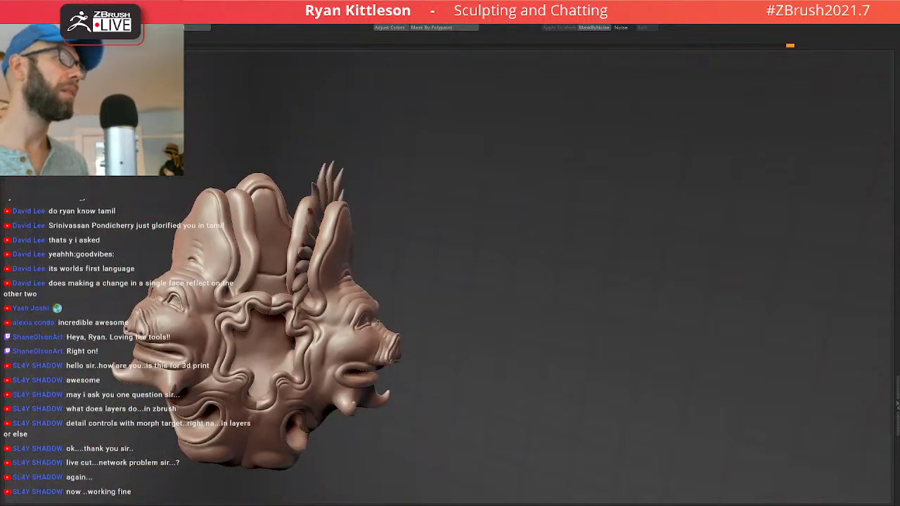
left_click_drag(422, 201, 149, 190)
mouse_move(703, 274)
left_mouse_down("shift")
mouse_move(487, 281)
mouse_move(520, 237)
mouse_move(406, 245)
mouse_move(495, 244)
mouse_move(427, 243)
mouse_move(516, 221)
mouse_move(490, 240)
left_mouse_up("shift")
mouse_move(430, 286)
right_mouse_down("alt")
mouse_move(432, 250)
mouse_move(443, 248)
mouse_move(410, 248)
mouse_move(455, 248)
mouse_move(458, 269)
right_mouse_up("alt")
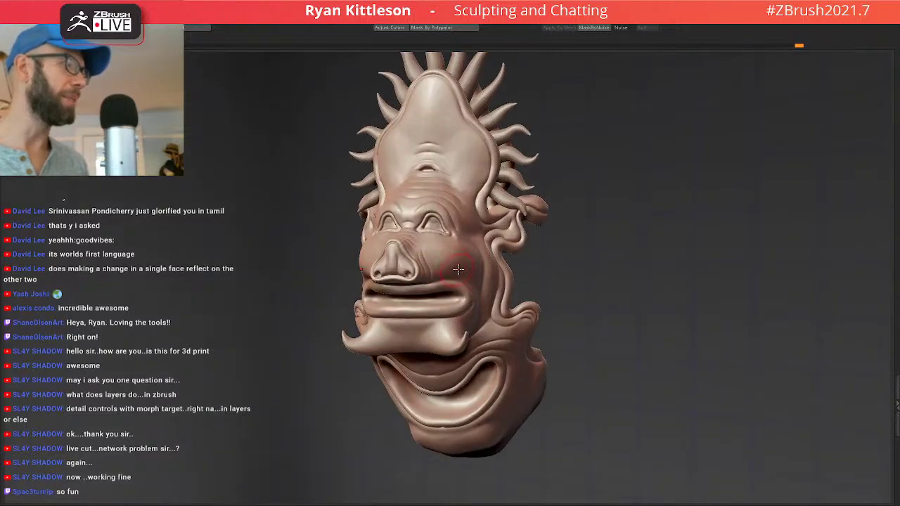
right_click_drag(462, 341, 464, 255, "alt")
mouse_move(450, 303)
right_mouse_down()
mouse_move(492, 285)
mouse_move(422, 295)
right_mouse_up()
right_click_drag(415, 429, 412, 237, "alt")
right_click_drag(563, 211, 571, 282, "ctrl")
mouse_move(521, 211)
right_mouse_down()
mouse_move(457, 195)
mouse_move(481, 196)
mouse_move(478, 182)
mouse_move(491, 183)
mouse_move(490, 197)
mouse_move(440, 150)
mouse_move(492, 169)
mouse_move(477, 195)
mouse_move(458, 184)
mouse_move(418, 270)
mouse_move(481, 191)
right_mouse_up()
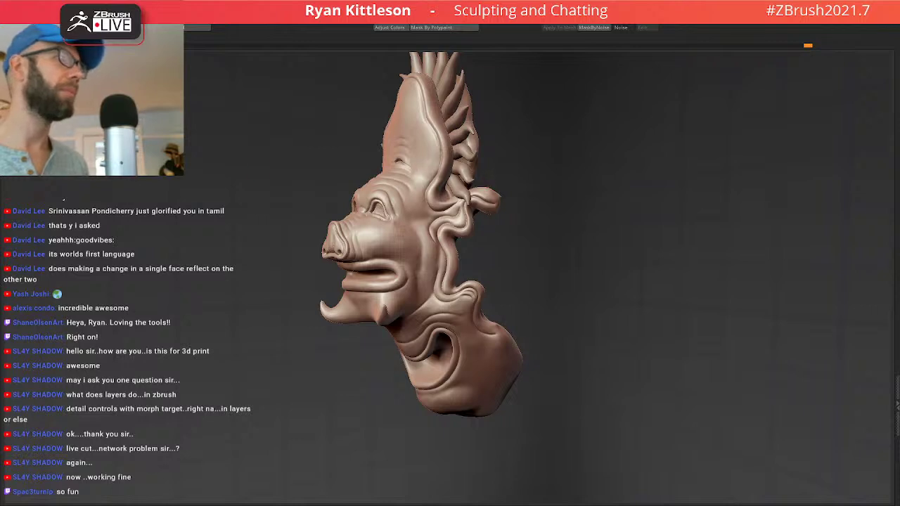
Show the arrayed heads and reshape the lower scroll and U-shaped notch of the rim between them.
left_click(3, 251)
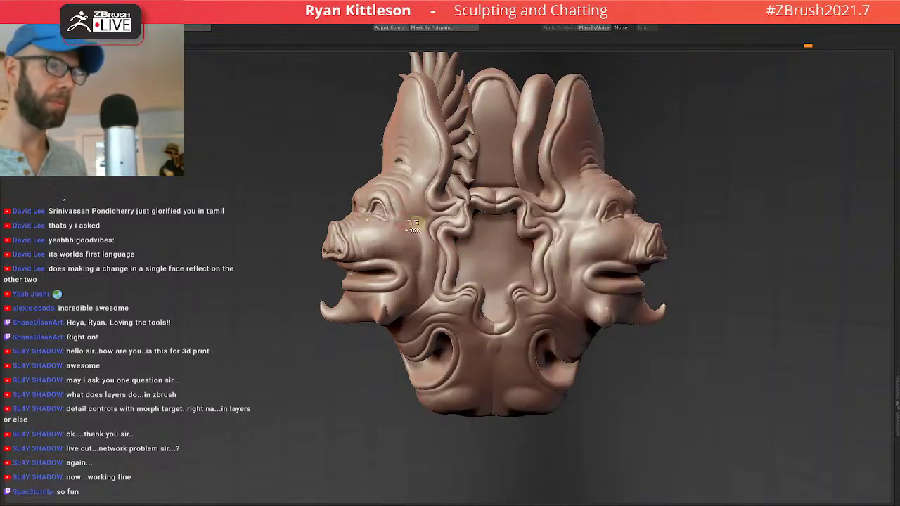
right_click_drag(416, 223, 414, 220, "ctrl")
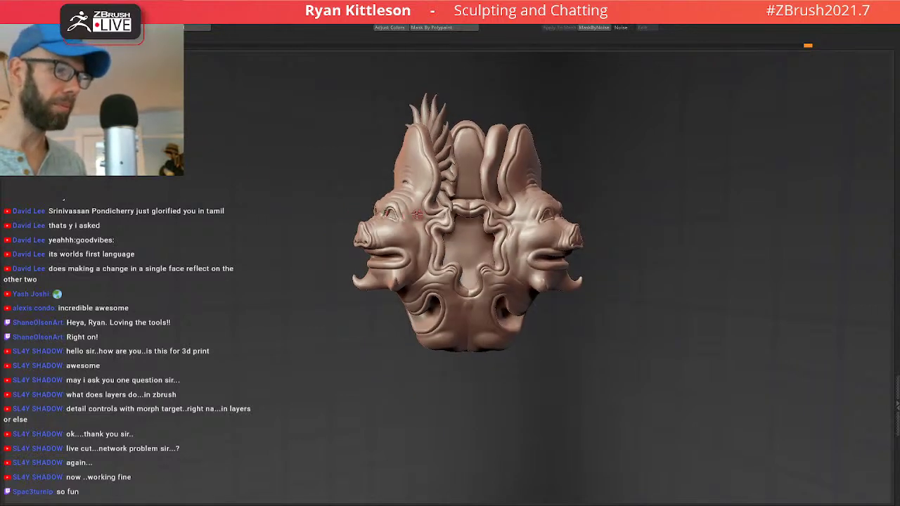
mouse_move(456, 275)
right_mouse_down("ctrl")
mouse_move(470, 276)
mouse_move(426, 268)
right_mouse_up("ctrl")
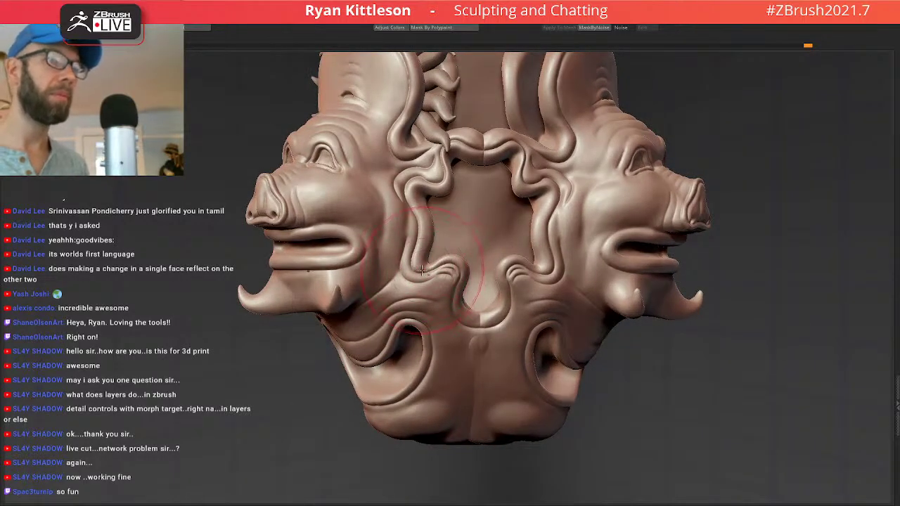
left_click_drag(422, 271, 429, 266)
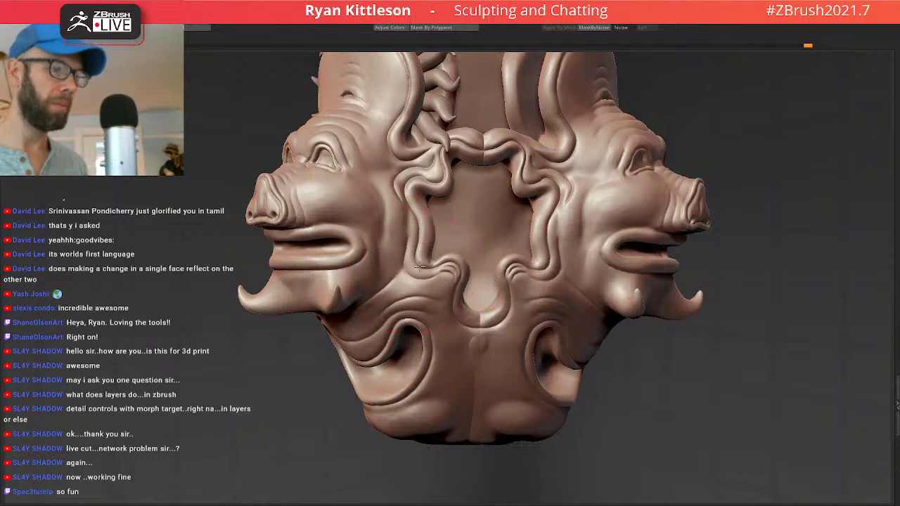
left_click_drag(419, 267, 455, 259)
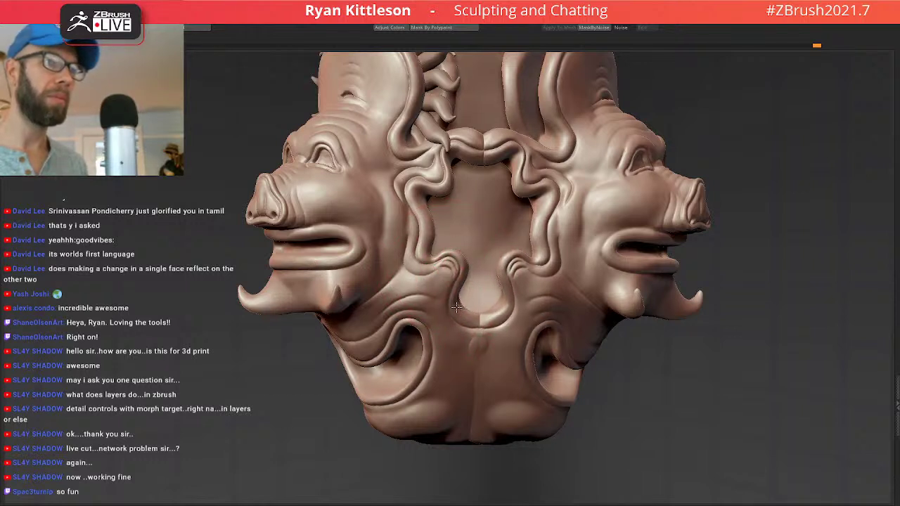
left_click_drag(455, 308, 454, 314)
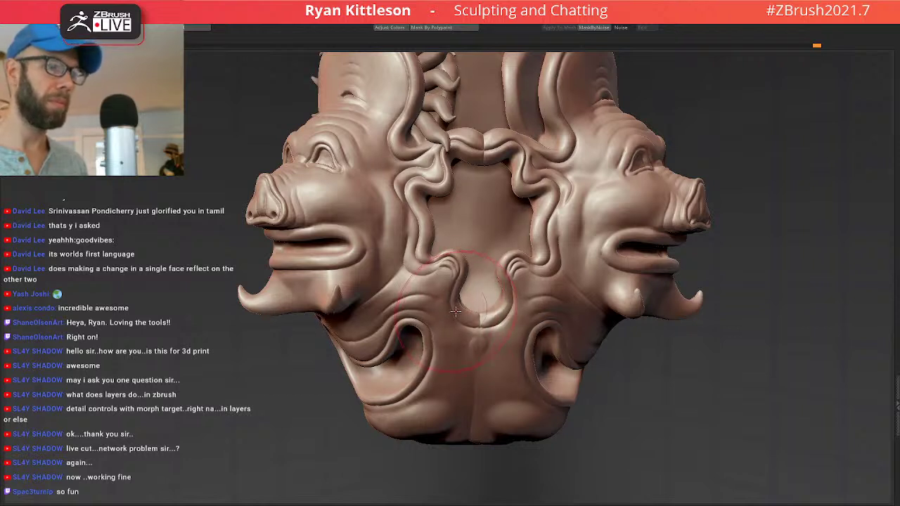
right_click_drag(448, 309, 452, 309)
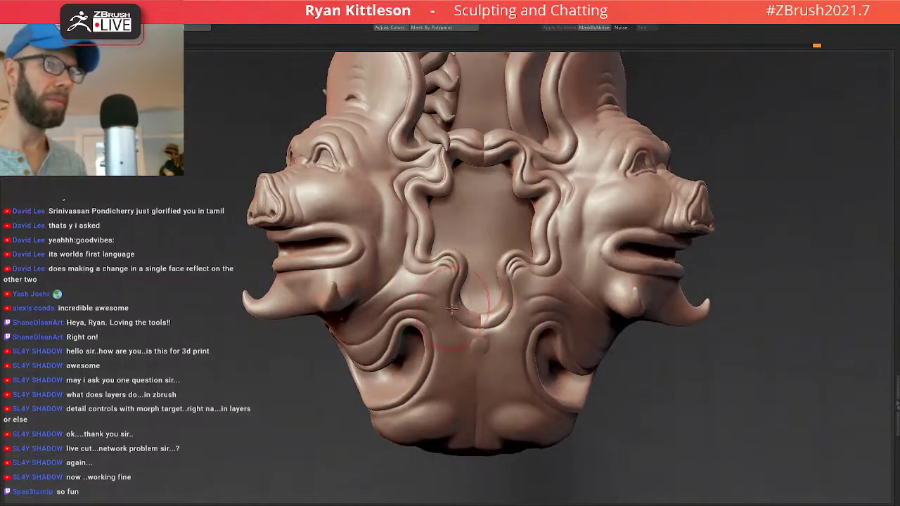
right_click_drag(448, 265, 420, 255)
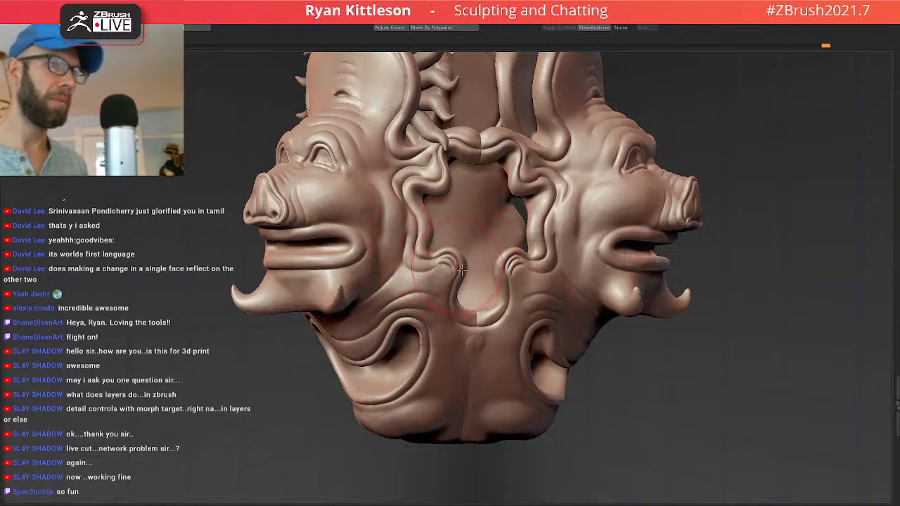
right_click_drag(469, 273, 487, 277)
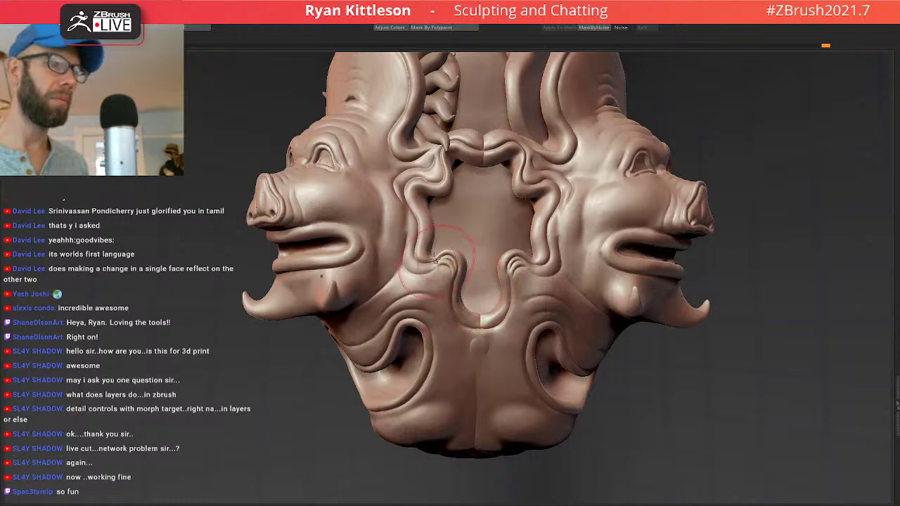
Refine the front of the snout around the central ridge between the nostrils.
mouse_move(457, 164)
right_mouse_down("alt")
mouse_move(459, 219)
mouse_move(393, 197)
mouse_move(450, 211)
mouse_move(426, 218)
mouse_move(470, 235)
mouse_move(420, 314)
mouse_move(427, 217)
mouse_move(396, 208)
mouse_move(500, 236)
mouse_move(483, 223)
mouse_move(439, 218)
mouse_move(490, 218)
mouse_move(464, 219)
mouse_move(458, 246)
right_mouse_up("alt")
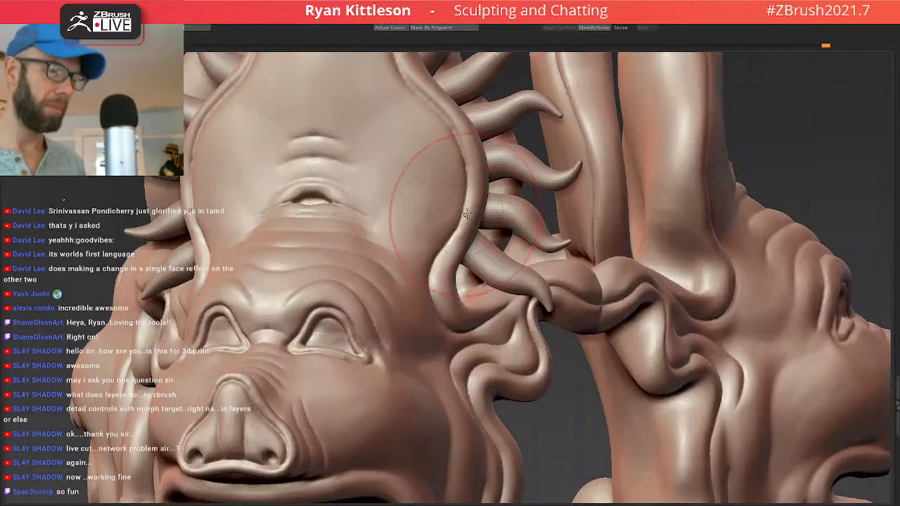
mouse_move(406, 206)
right_mouse_down("ctrl")
mouse_move(404, 178)
mouse_move(385, 178)
mouse_move(403, 178)
right_mouse_up("ctrl")
mouse_move(401, 316)
right_mouse_down()
mouse_move(579, 405)
mouse_move(605, 457)
right_mouse_up()
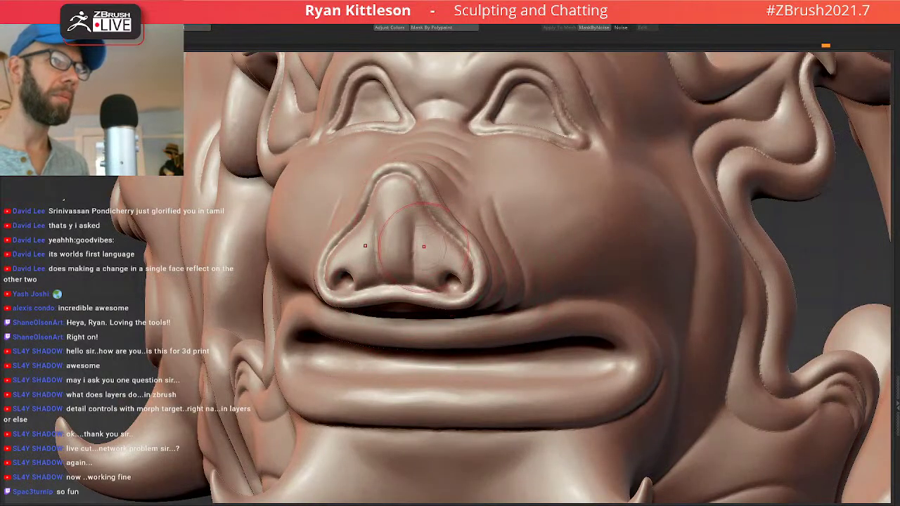
right_click_drag(436, 256, 441, 283, "ctrl")
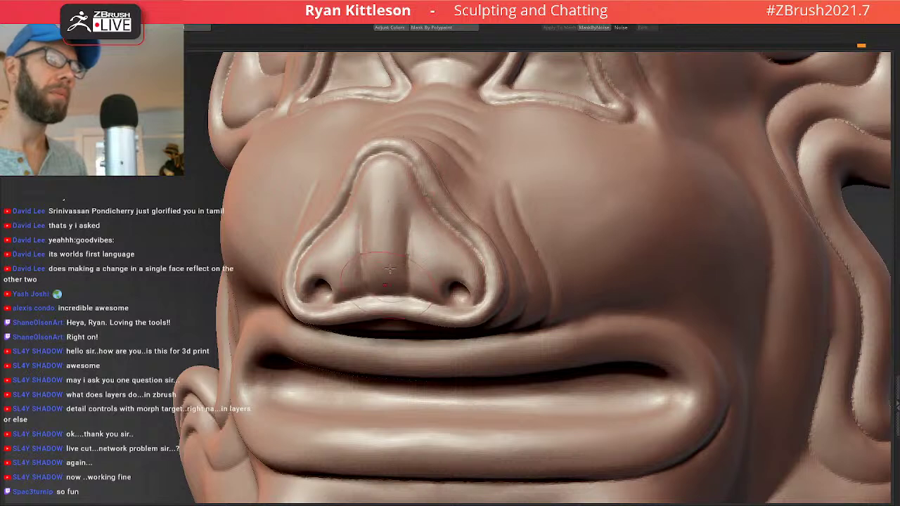
mouse_move(418, 261)
left_mouse_down()
mouse_move(423, 255)
mouse_move(450, 273)
left_mouse_up()
right_click_drag(416, 243, 412, 186)
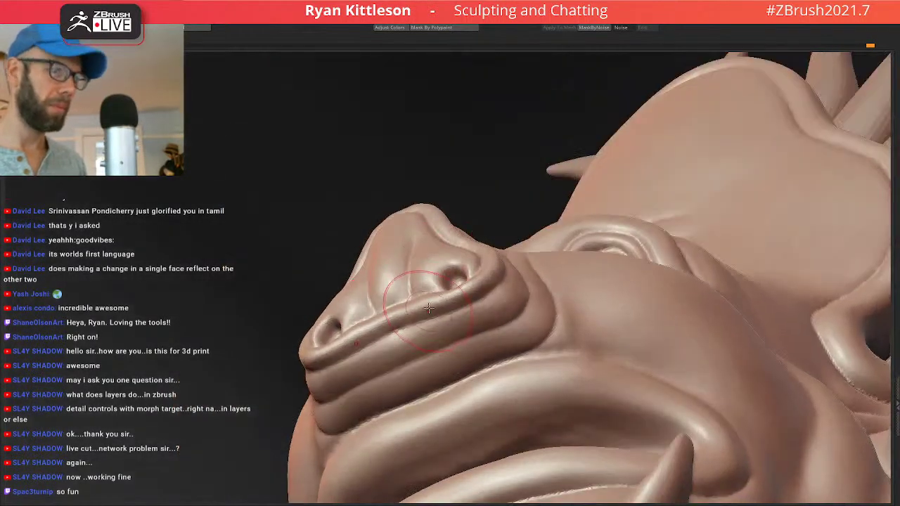
right_click_drag(436, 296, 451, 326)
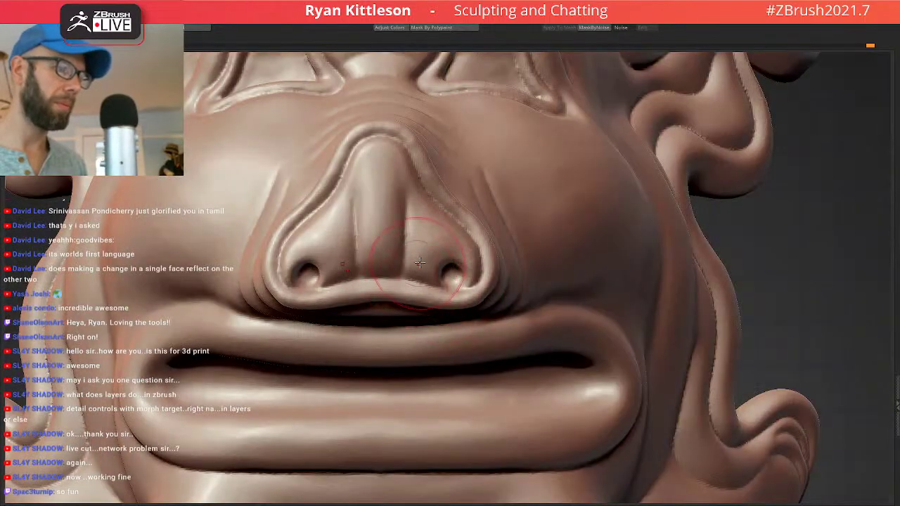
mouse_move(416, 247)
right_mouse_down()
mouse_move(384, 234)
mouse_move(453, 237)
right_mouse_up()
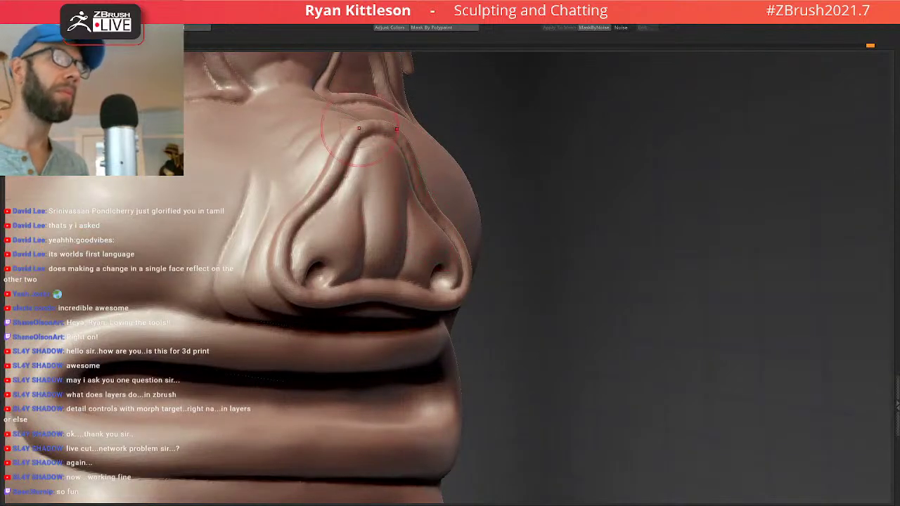
Rework the fold along the snout's outer rim beside the nostril, undoing the first stroke.
right_click_drag(382, 140, 407, 137)
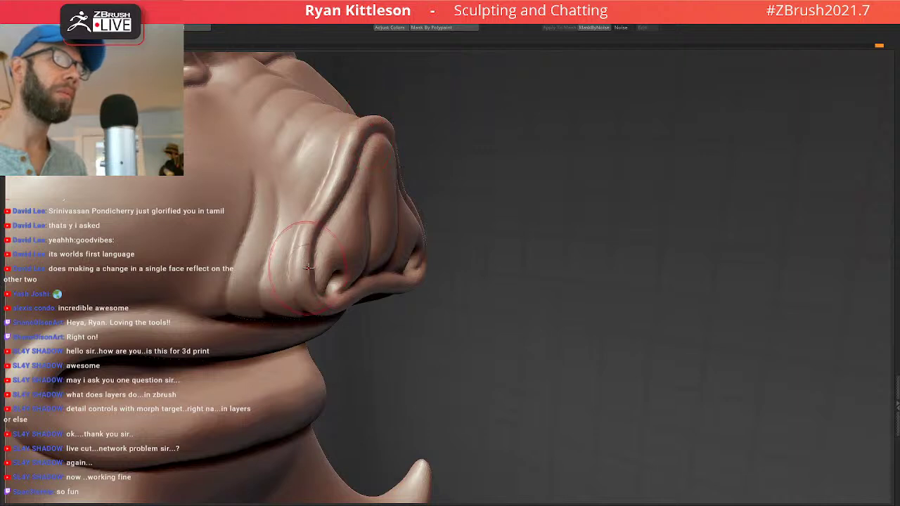
left_click_drag(301, 256, 320, 207)
key("ctrl+z")
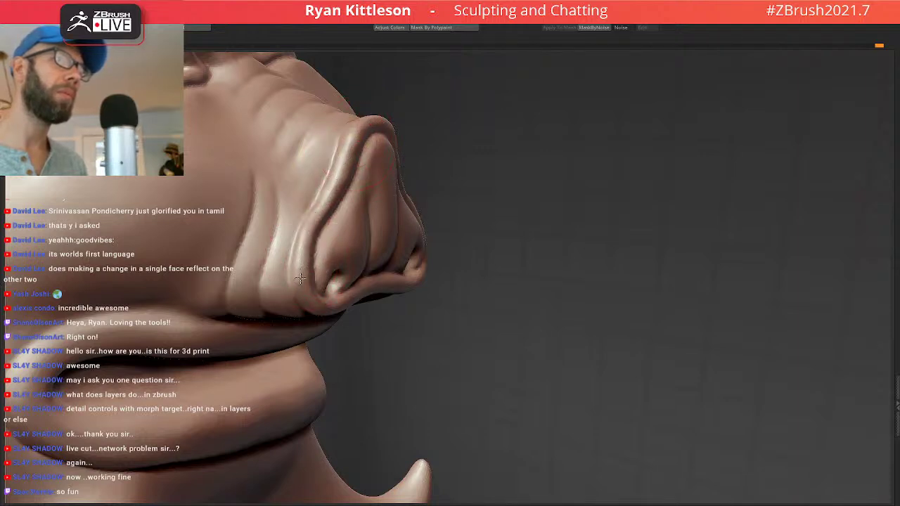
left_click_drag(300, 278, 302, 273)
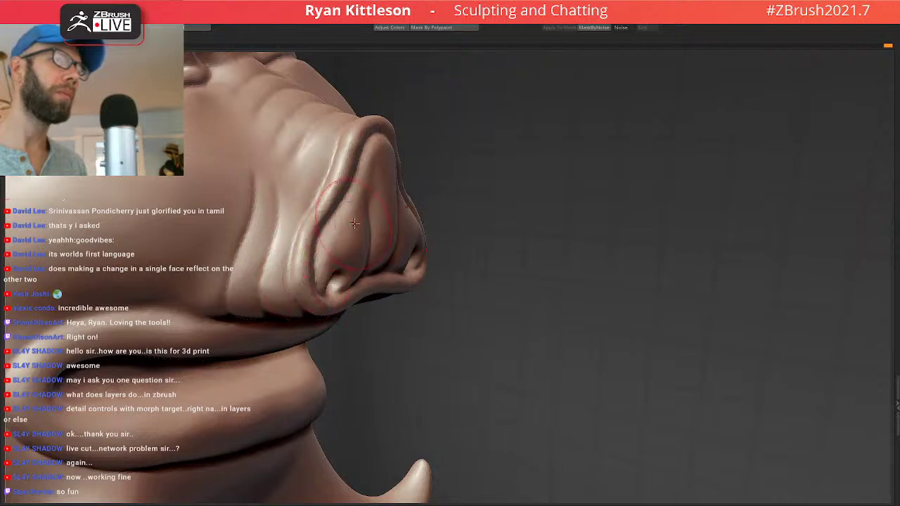
right_click_drag(354, 224, 366, 141)
mouse_move(425, 253)
right_mouse_down()
mouse_move(410, 253)
mouse_move(423, 275)
right_mouse_up()
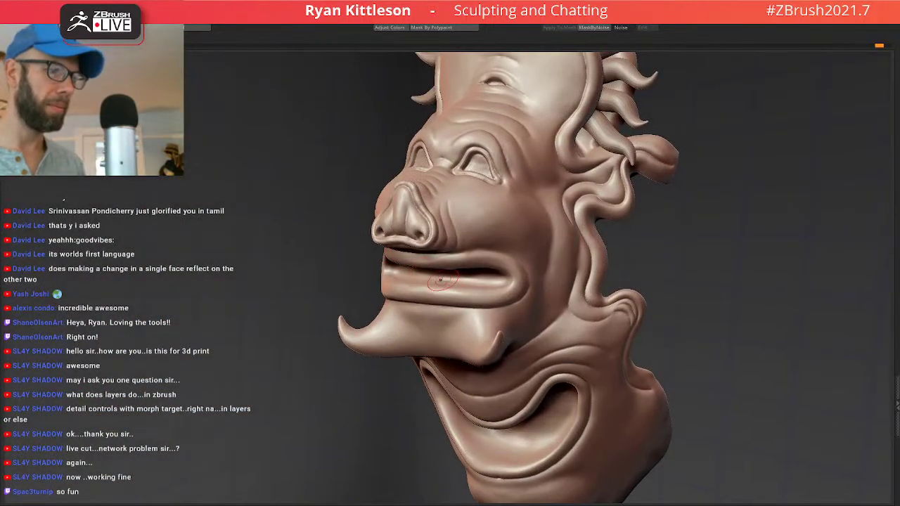
Show the arrayed heads again and examine the whole form, the lower seam between heads and the front view.
mouse_move(480, 282)
right_mouse_down("ctrl")
mouse_move(502, 225)
mouse_move(463, 256)
right_mouse_up("ctrl")
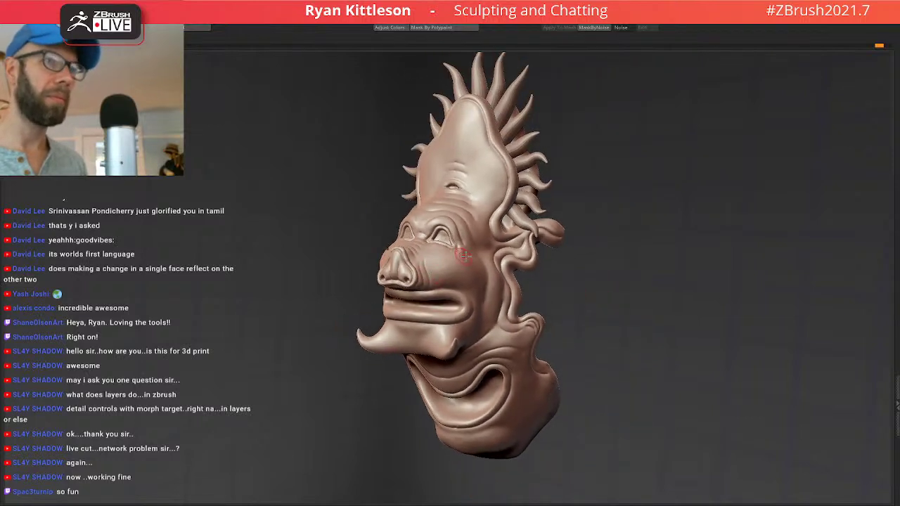
left_click(273, 186, "ctrl+shift")
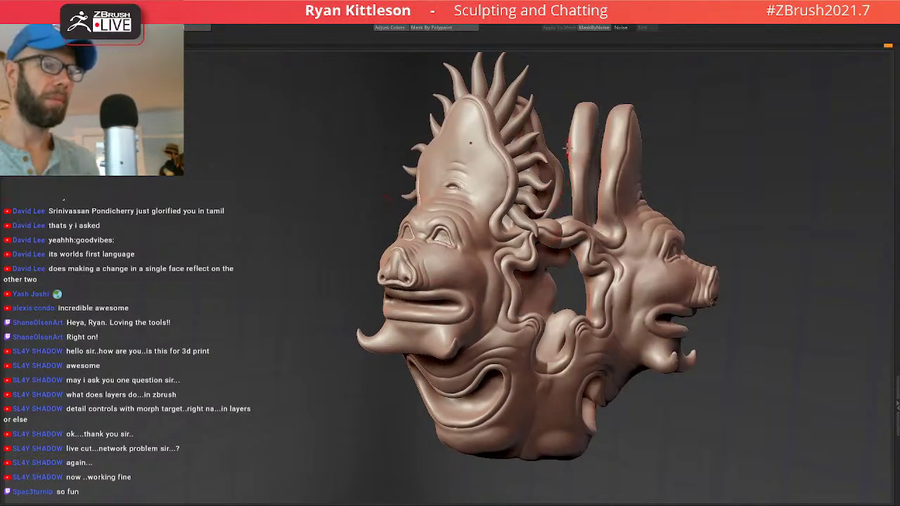
right_click_drag(525, 224, 540, 208, "ctrl")
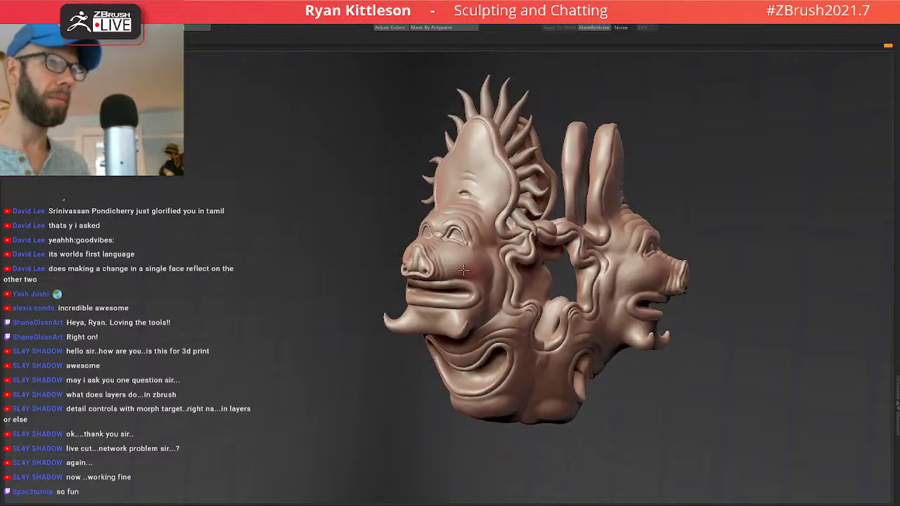
mouse_move(447, 262)
right_mouse_down()
mouse_move(517, 263)
mouse_move(438, 284)
mouse_move(464, 271)
mouse_move(473, 240)
mouse_move(425, 295)
mouse_move(446, 303)
mouse_move(464, 264)
right_mouse_up()
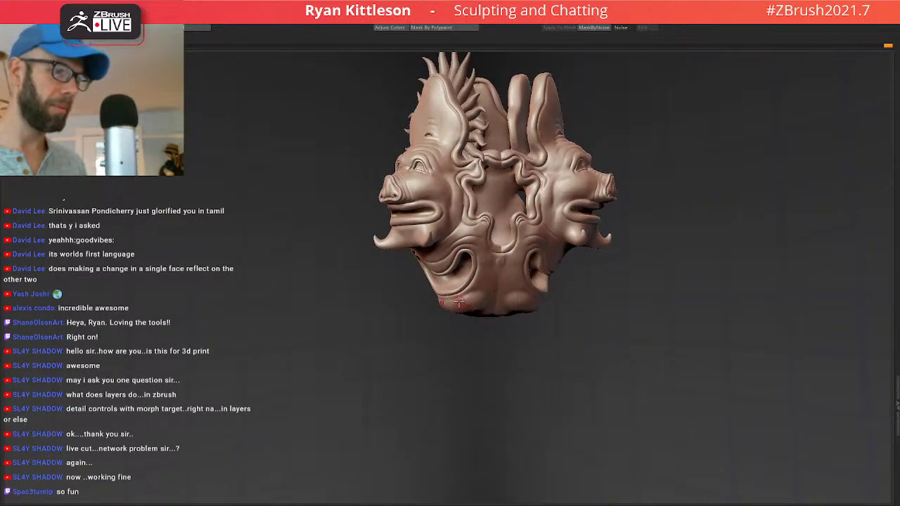
right_click_drag(453, 298, 440, 248, "alt")
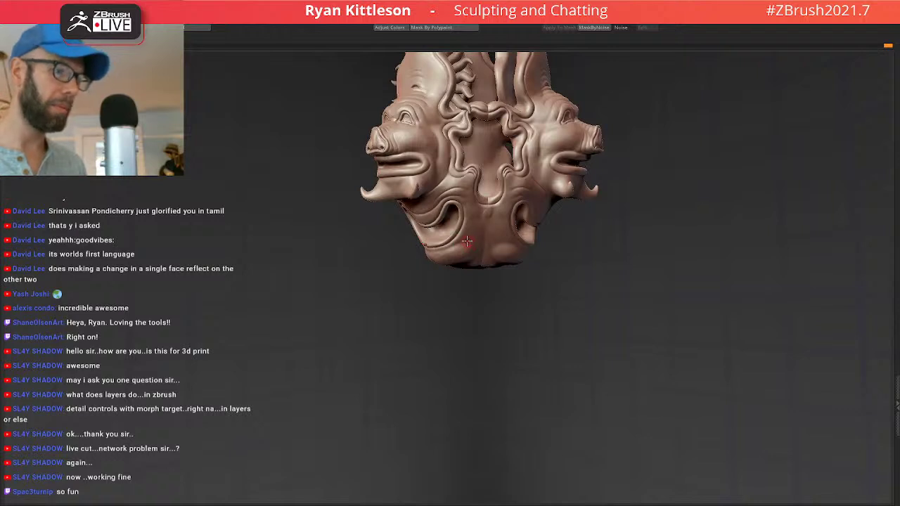
right_click_drag(491, 258, 569, 290, "ctrl")
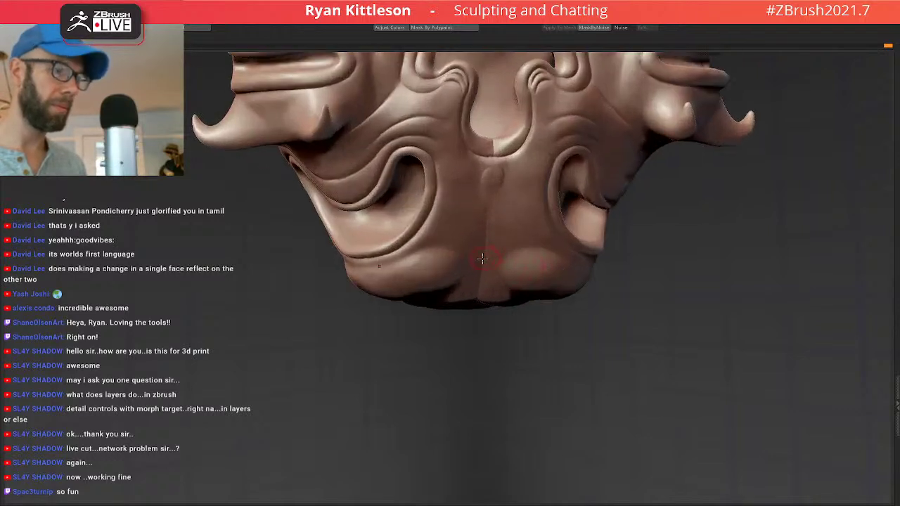
mouse_move(463, 262)
right_mouse_down("ctrl")
mouse_move(401, 169)
mouse_move(392, 288)
mouse_move(485, 265)
mouse_move(445, 264)
mouse_move(451, 261)
mouse_move(410, 280)
mouse_move(421, 295)
mouse_move(462, 309)
mouse_move(483, 279)
mouse_move(397, 235)
mouse_move(370, 248)
mouse_move(502, 272)
right_mouse_up("ctrl")
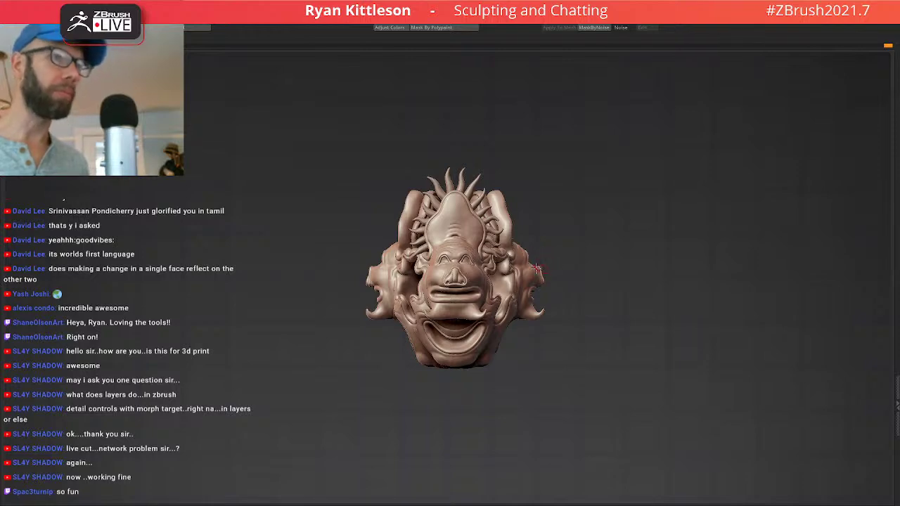
mouse_move(536, 268)
right_mouse_down()
mouse_move(477, 270)
mouse_move(540, 267)
right_mouse_up()
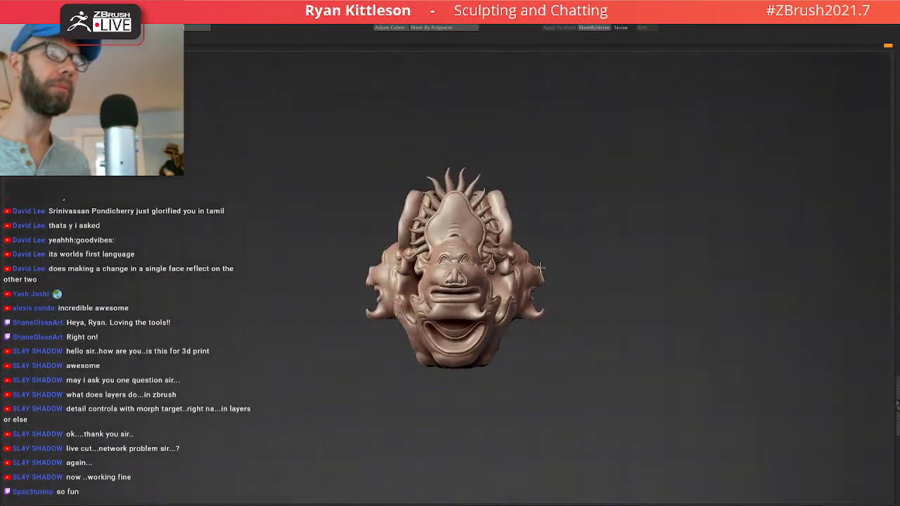
right_click_drag(467, 279, 520, 273, "ctrl")
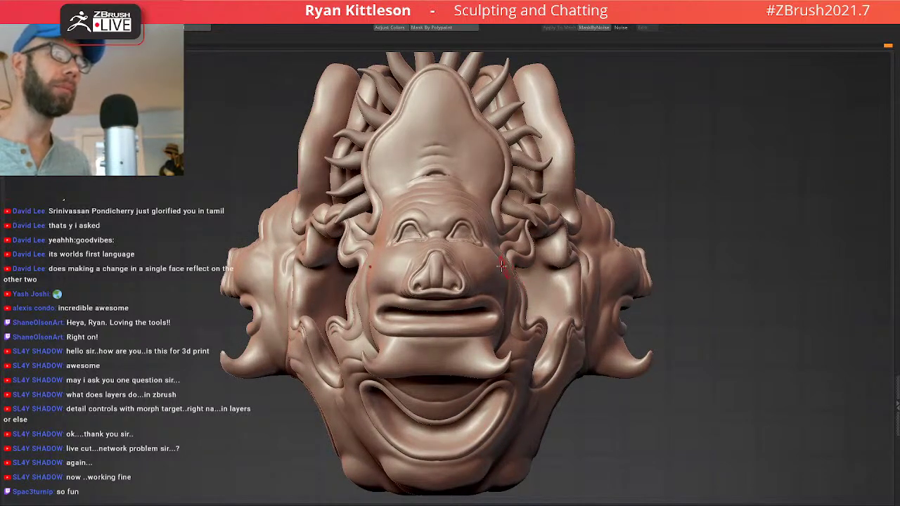
Hide the crest of horns and the arrayed copies to expose the scrolled rim of a single head.
right_click_drag(492, 263, 394, 268)
mouse_move(574, 190)
right_mouse_down("alt")
mouse_move(520, 282)
mouse_move(524, 274)
mouse_move(594, 277)
right_mouse_up("alt")
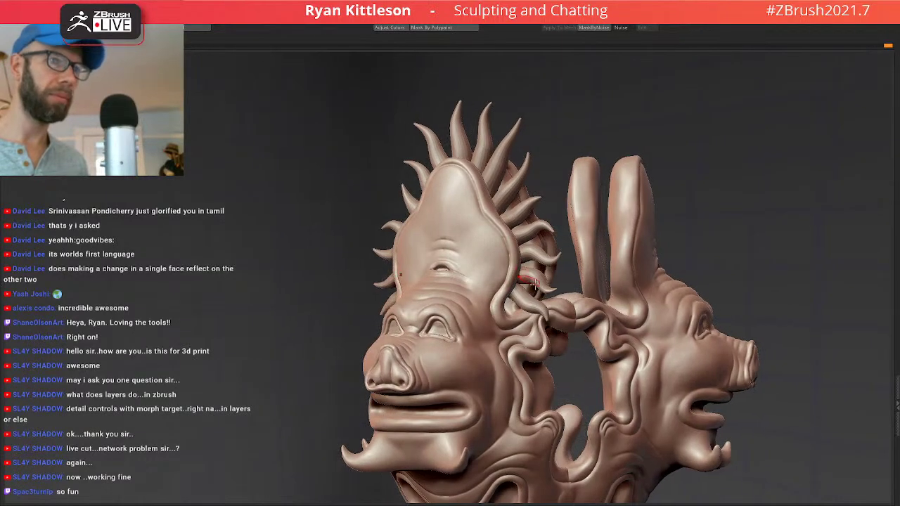
right_click_drag(523, 283, 455, 217, "alt")
right_click_drag(531, 234, 528, 233)
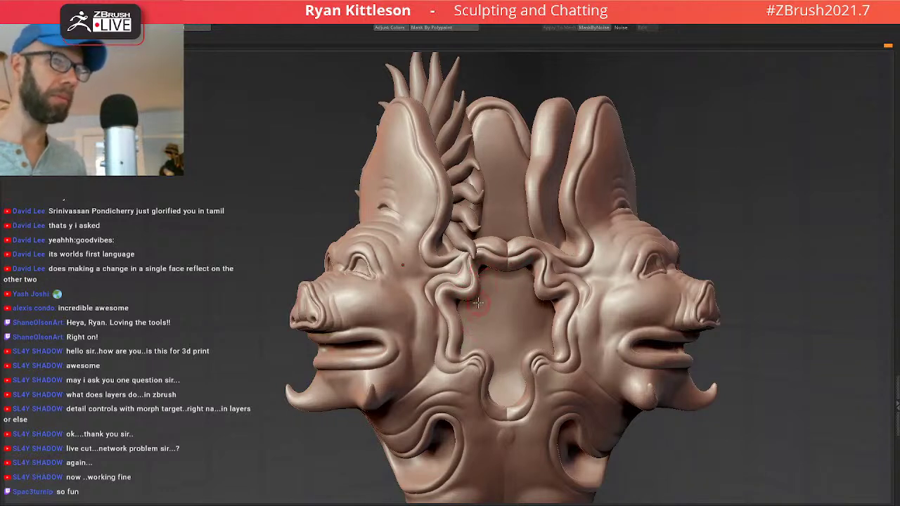
left_click(473, 293, "ctrl+shift")
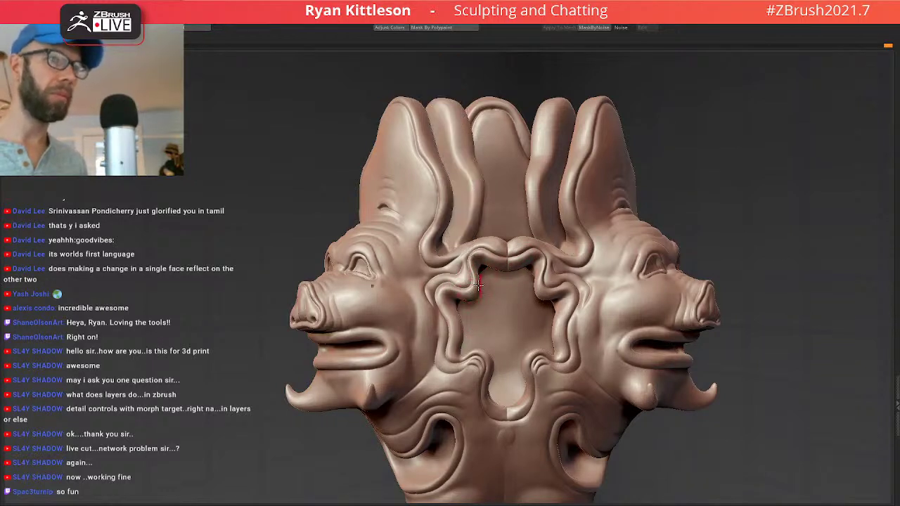
right_click_drag(480, 290, 29, 196)
left_click(30, 168)
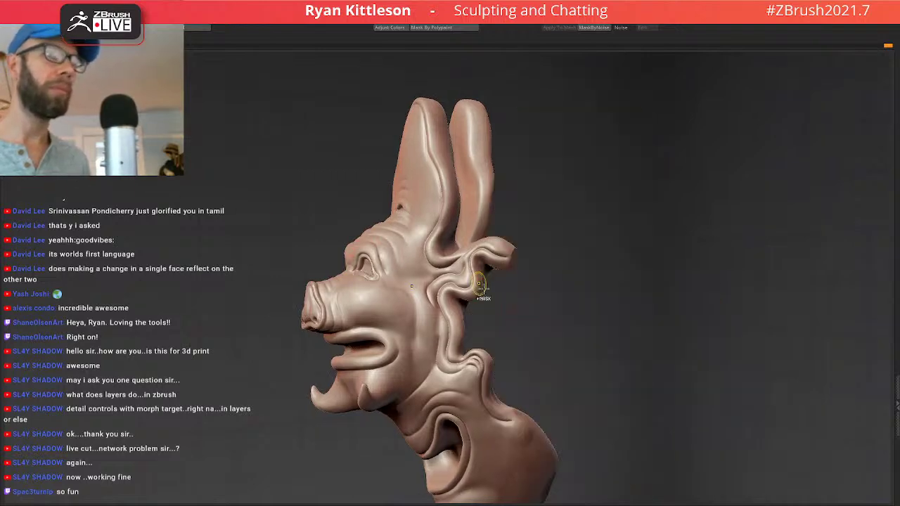
Mask an oval patch on the back end of the scroll beneath the upper rim, undoing the first mask stroke.
right_click_drag(479, 284, 486, 337, "ctrl")
right_click_drag(633, 302, 529, 299)
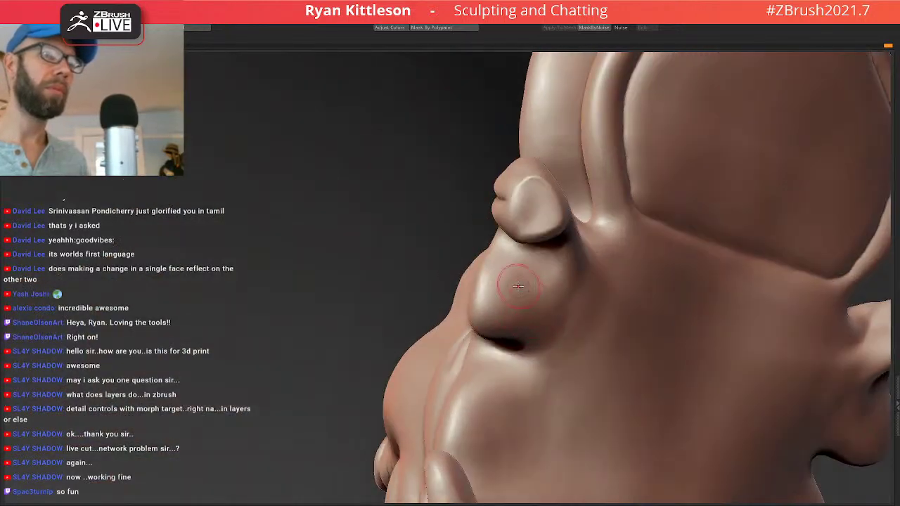
mouse_move(529, 280)
left_mouse_down("ctrl")
mouse_move(493, 314)
mouse_move(505, 298)
mouse_move(517, 306)
mouse_move(520, 298)
left_mouse_up("ctrl")
key("ctrl+z")
right_click_drag(533, 298, 518, 291)
left_click_drag(516, 293, 502, 342, "ctrl")
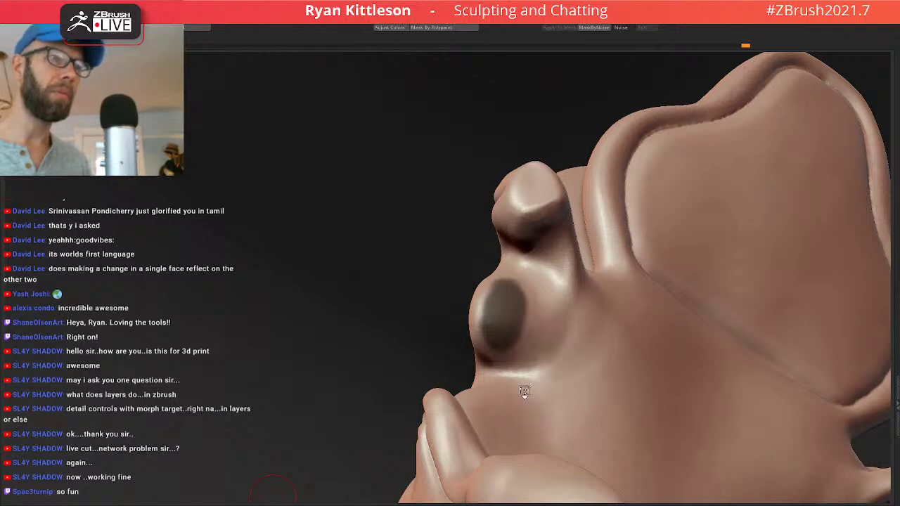
Turn the masked patch into its own group and isolate it as a separate thickened crescent piece.
key("ctrl+w")
left_click(519, 318, "ctrl+shift")
mouse_move(515, 286)
right_mouse_down()
mouse_move(560, 331)
mouse_move(491, 308)
mouse_move(527, 302)
mouse_move(577, 313)
mouse_move(575, 341)
mouse_move(538, 331)
mouse_move(562, 334)
right_mouse_up()
left_click(536, 316, "ctrl+shift")
left_click(581, 320, "ctrl+shift")
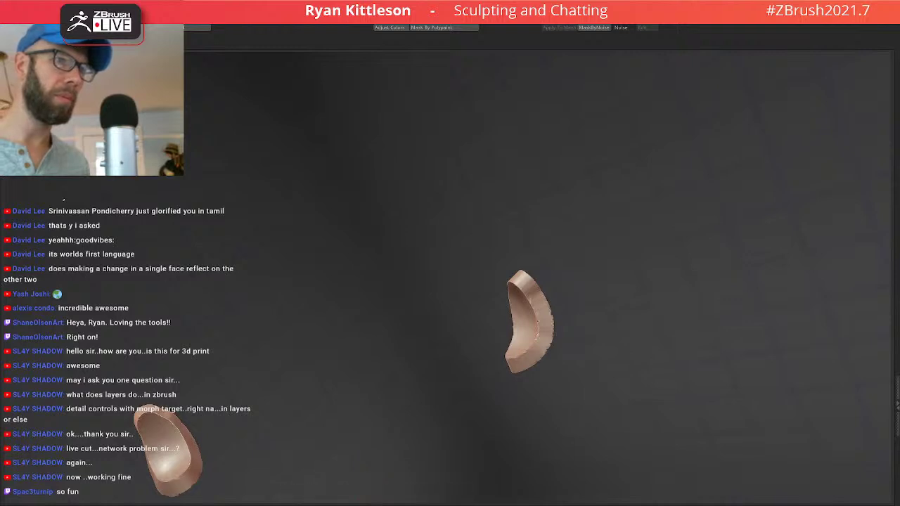
right_click_drag(516, 374, 541, 336)
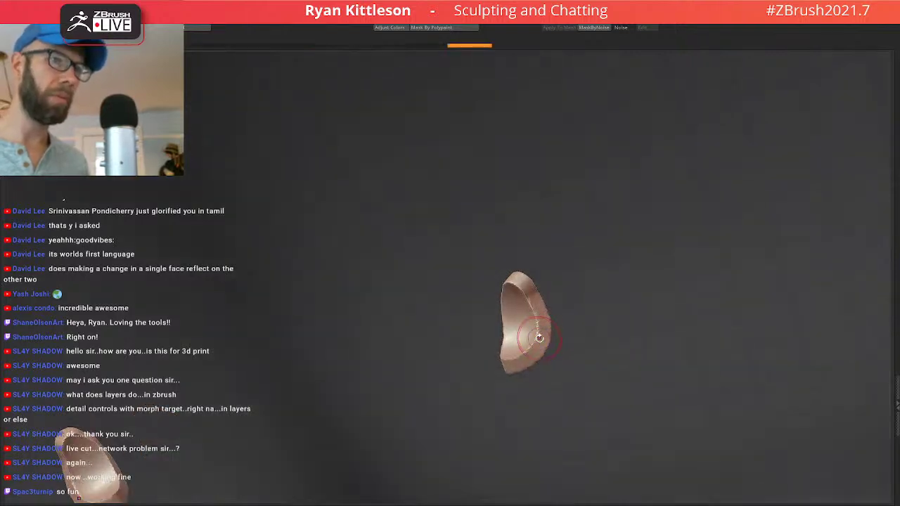
Smooth the isolated crescent piece into a rounded form and bring the full head and horns back into view.
mouse_move(526, 327)
left_mouse_down()
mouse_move(545, 318)
mouse_move(519, 310)
left_mouse_up()
key("shift+s")
left_click_drag(577, 328, 564, 271, "alt")
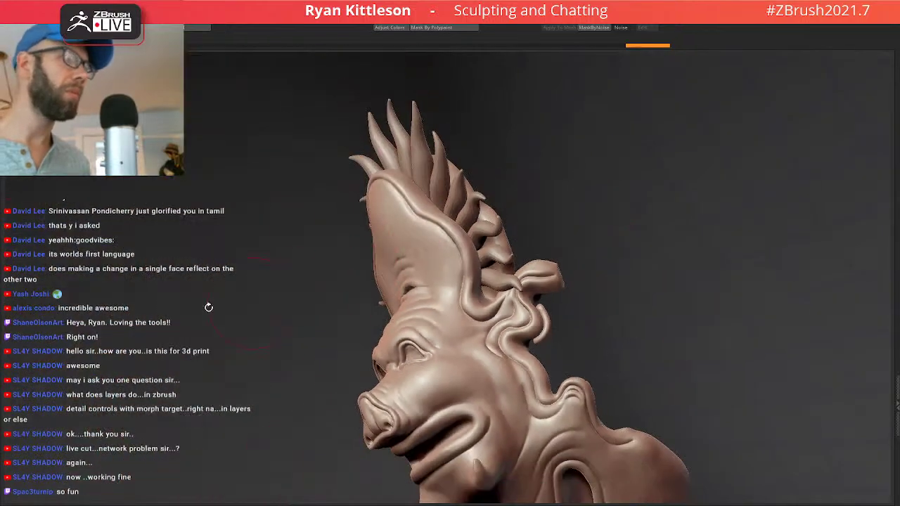
mouse_move(558, 326)
left_mouse_down()
mouse_move(569, 326)
mouse_move(536, 327)
mouse_move(629, 392)
left_mouse_up()
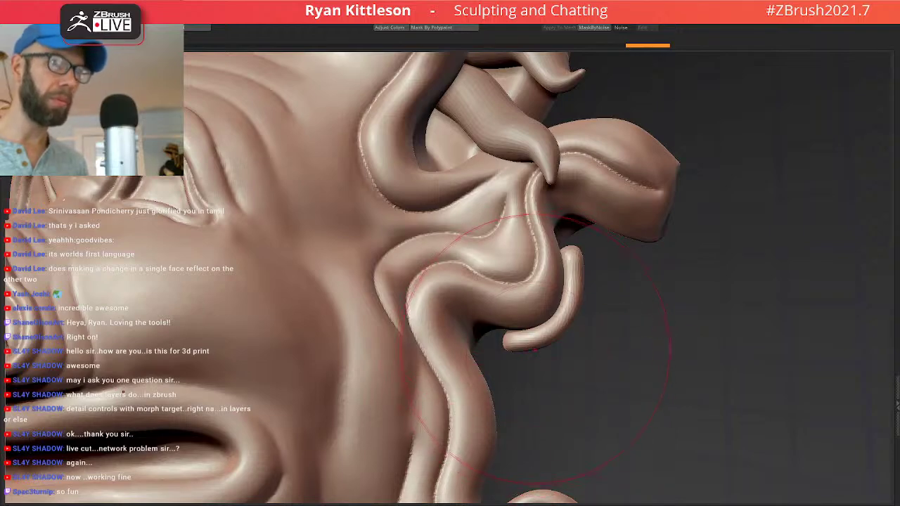
Pull the crescent piece into a curve that wraps around the outer edge of the scroll.
left_click_drag(497, 337, 513, 341)
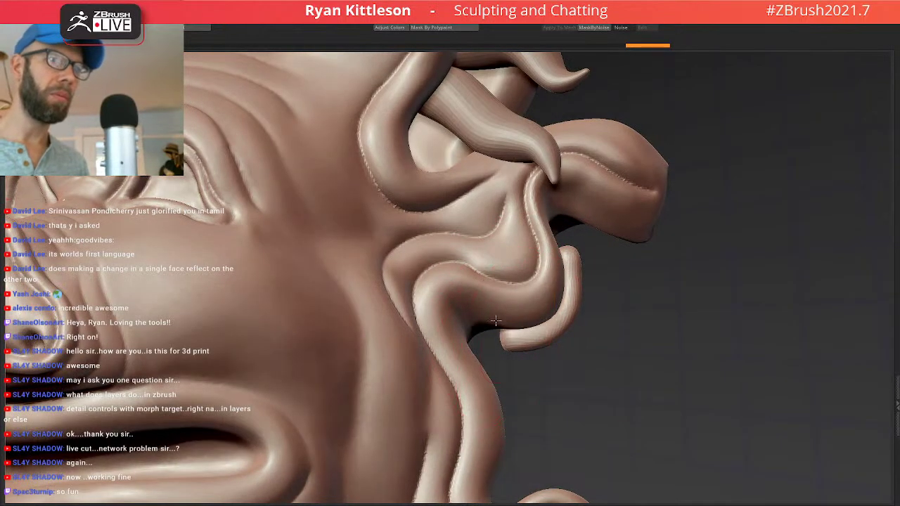
mouse_move(475, 303)
left_mouse_down()
mouse_move(537, 282)
mouse_move(450, 295)
mouse_move(626, 292)
mouse_move(597, 263)
mouse_move(578, 264)
left_mouse_up()
mouse_move(619, 288)
left_mouse_down()
mouse_move(553, 298)
mouse_move(563, 310)
left_mouse_up()
right_click_drag(597, 312, 574, 324)
left_click_drag(587, 328, 645, 347)
mouse_move(625, 310)
left_mouse_down()
mouse_move(636, 308)
mouse_move(640, 329)
left_mouse_up()
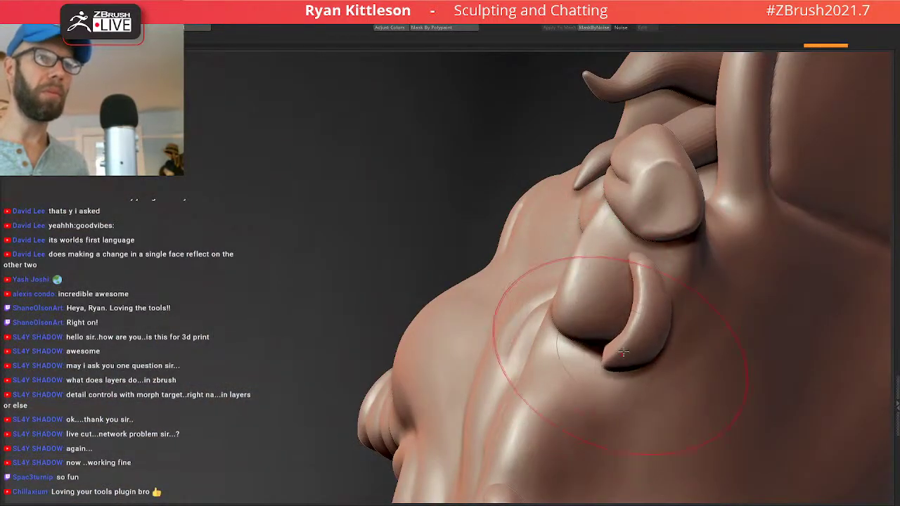
Broaden the crescent piece and tuck its inner edge behind the scroll.
mouse_move(624, 324)
right_mouse_down()
mouse_move(652, 326)
mouse_move(633, 321)
right_mouse_up()
mouse_move(633, 321)
left_mouse_down()
mouse_move(643, 319)
mouse_move(631, 322)
left_mouse_up()
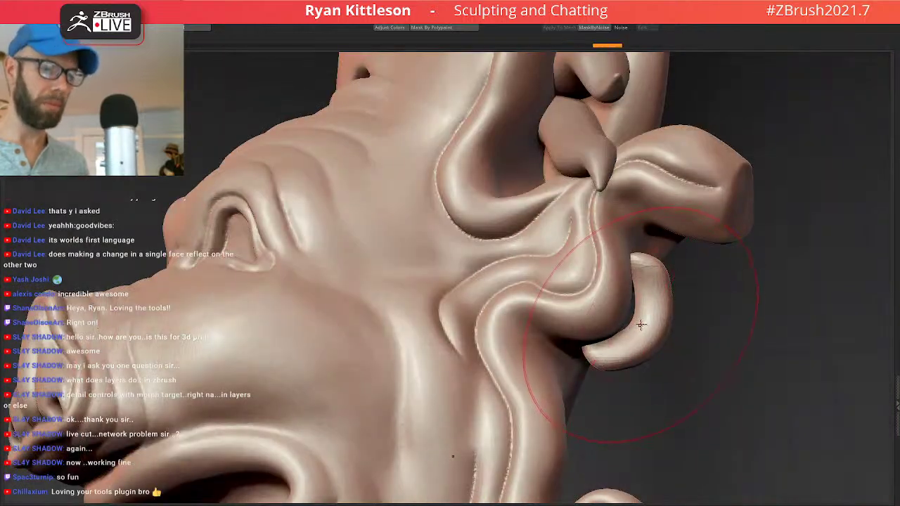
right_click_drag(639, 323, 626, 323)
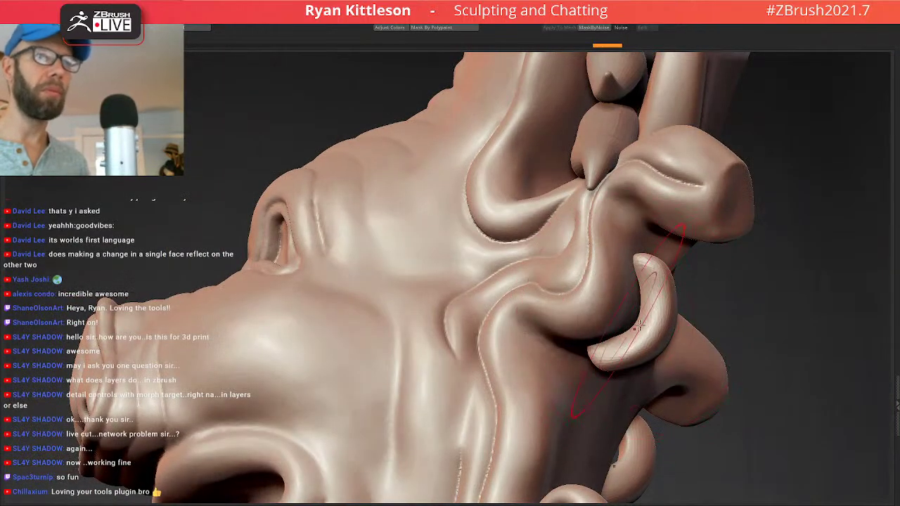
mouse_move(639, 323)
left_mouse_down()
mouse_move(632, 320)
mouse_move(646, 310)
left_mouse_up()
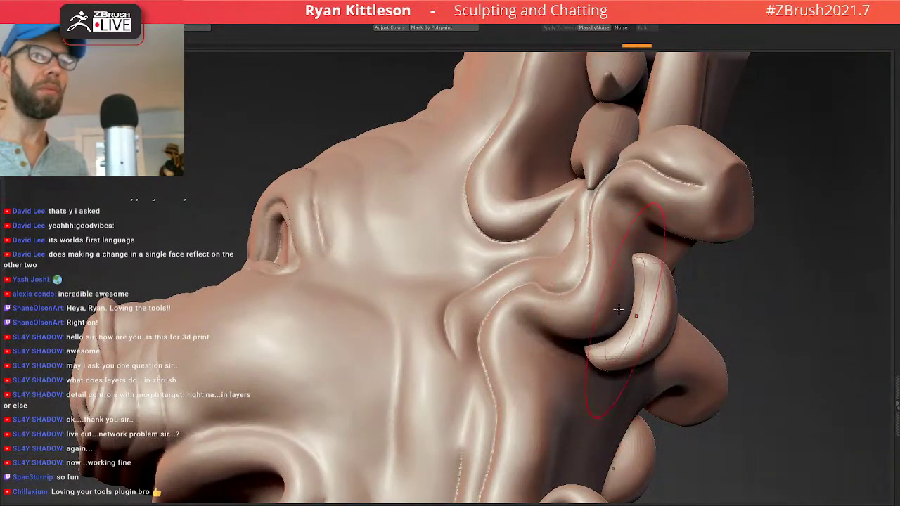
mouse_move(620, 310)
right_mouse_down()
mouse_move(666, 335)
mouse_move(636, 318)
mouse_move(679, 308)
mouse_move(746, 364)
mouse_move(689, 339)
mouse_move(562, 319)
mouse_move(600, 314)
mouse_move(588, 313)
mouse_move(724, 396)
right_mouse_up()
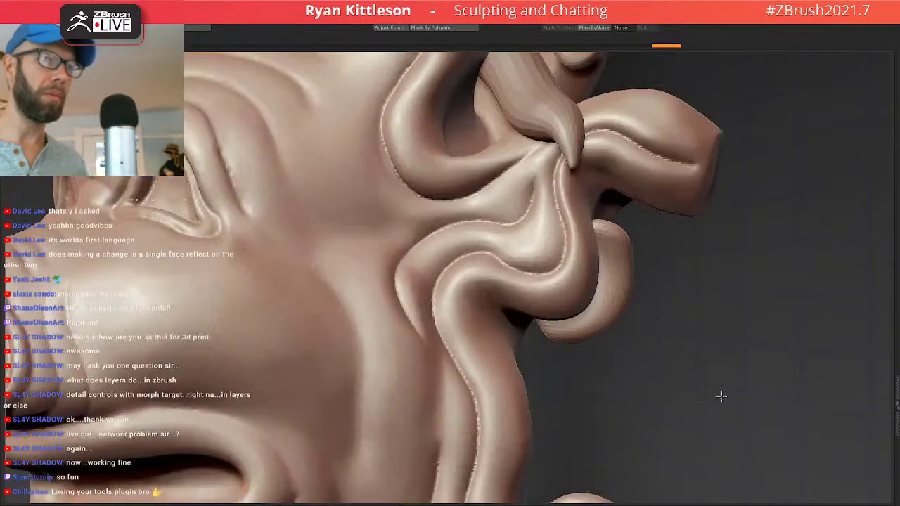
Isolate the crescent piece and start carving the surface of its lower curve.
right_click_drag(552, 281, 577, 317)
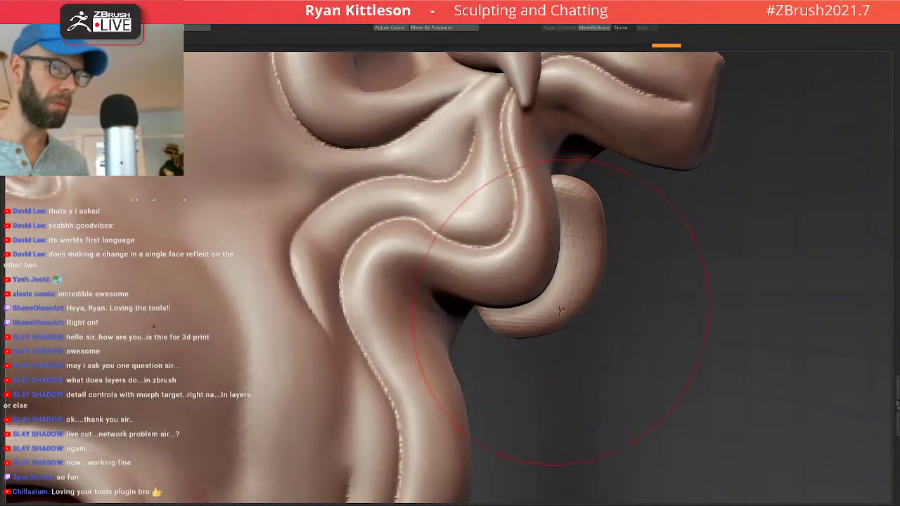
left_click_drag(554, 309, 552, 309)
left_click(522, 312, "ctrl+shift")
mouse_move(522, 312)
right_mouse_down()
mouse_move(554, 289)
mouse_move(565, 315)
right_mouse_up()
mouse_move(526, 319)
left_mouse_down()
mouse_move(563, 322)
mouse_move(517, 329)
left_mouse_up()
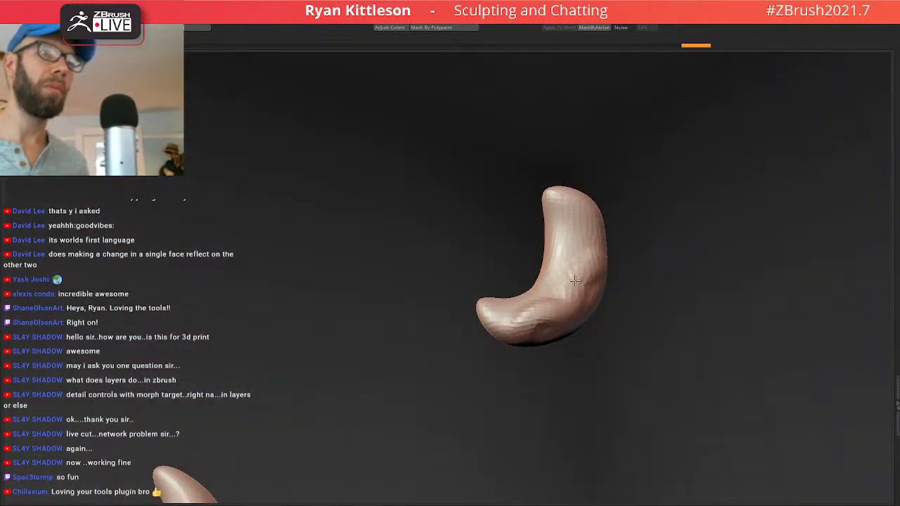
Carve a row of hollows along the outer face of the crescent piece.
right_click_drag(606, 229, 619, 227)
left_click_drag(589, 204, 586, 248)
right_click_drag(587, 274, 596, 289)
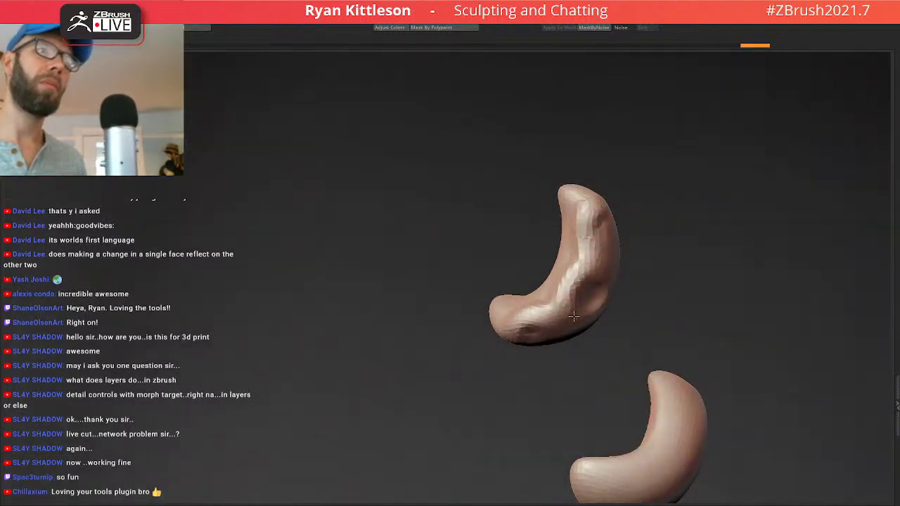
left_click_drag(574, 316, 579, 313)
right_click_drag(583, 302, 568, 297)
left_click_drag(600, 234, 606, 241)
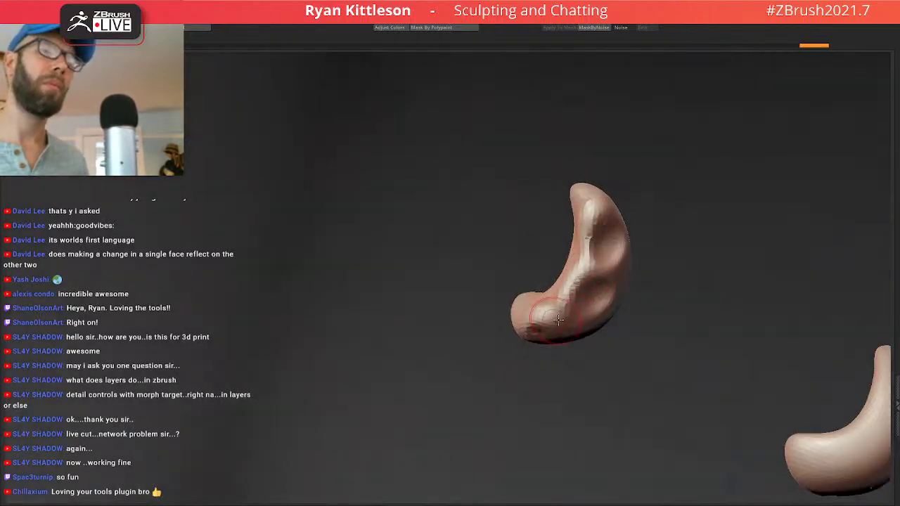
right_click_drag(558, 320, 519, 329)
left_click_drag(514, 348, 533, 339)
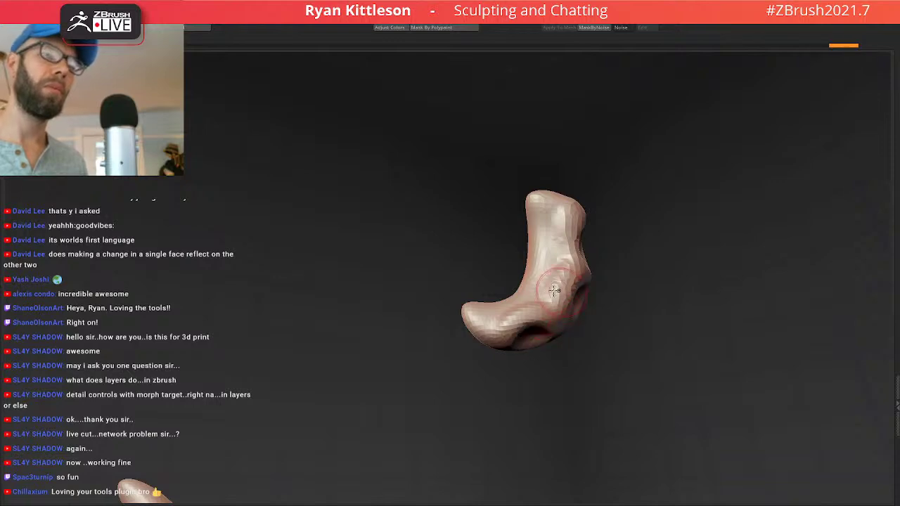
Check the carved crescent against the head, isolate it again and smooth the surface beside its hollows.
key("alt+s")
mouse_move(556, 290)
right_mouse_down()
mouse_move(586, 297)
mouse_move(589, 261)
mouse_move(561, 246)
mouse_move(658, 275)
mouse_move(597, 277)
right_mouse_up()
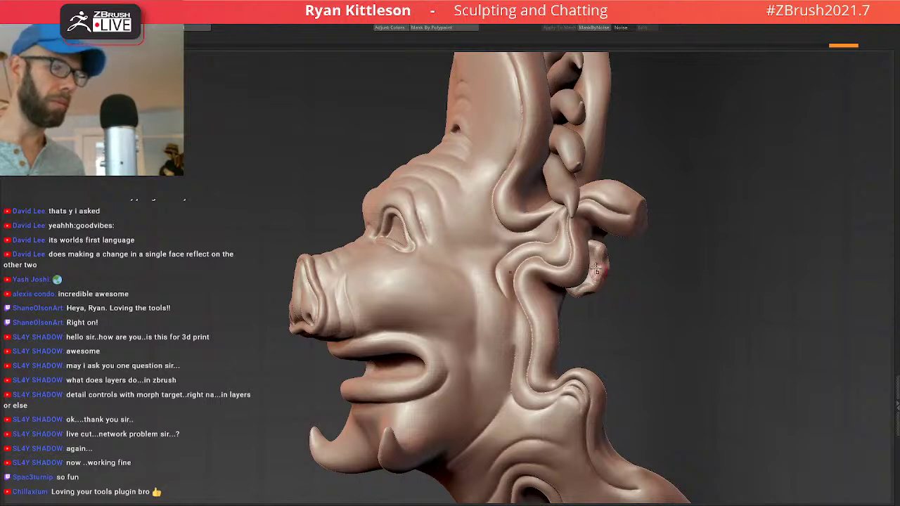
right_click_drag(597, 270, 641, 283, "ctrl")
key("alt+s")
right_click_drag(592, 255, 623, 260)
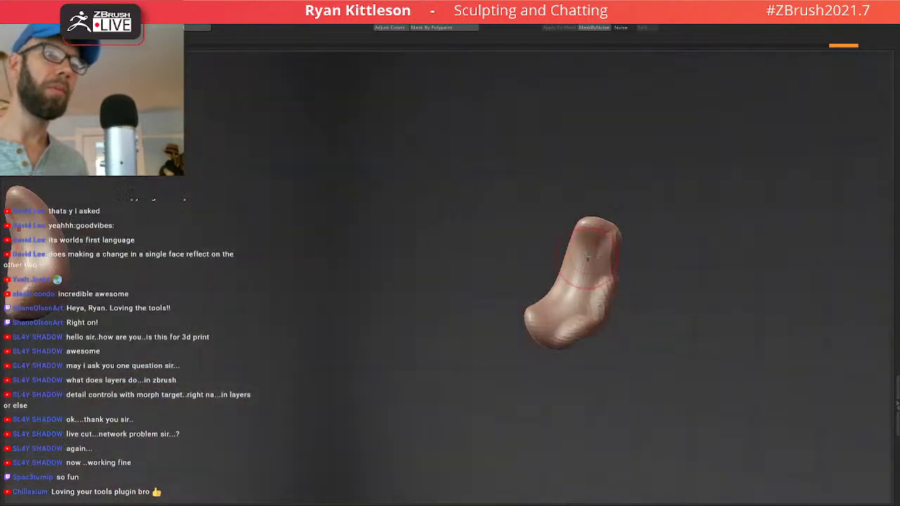
mouse_move(588, 248)
left_mouse_down("shift")
mouse_move(568, 295)
mouse_move(609, 260)
left_mouse_up("shift")
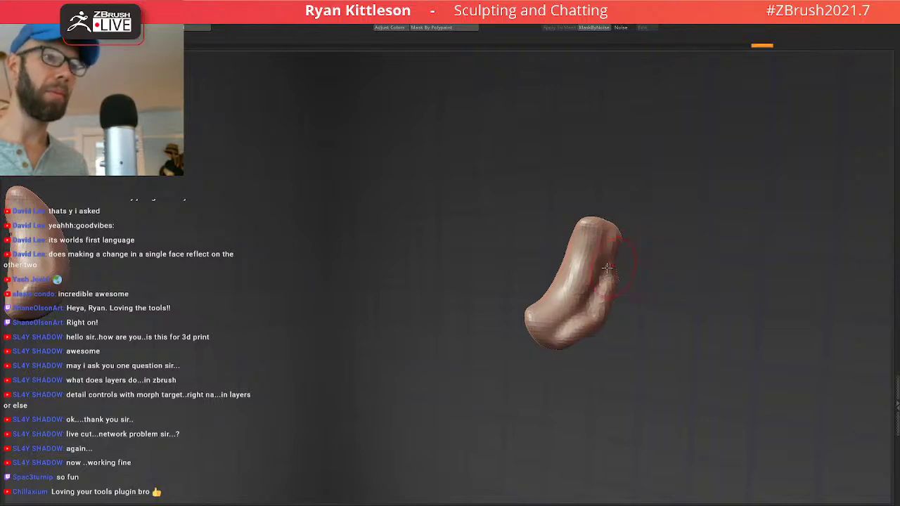
mouse_move(623, 268)
right_mouse_down()
mouse_move(623, 352)
mouse_move(633, 271)
mouse_move(582, 228)
mouse_move(621, 254)
right_mouse_up()
left_click_drag(564, 245, 544, 264)
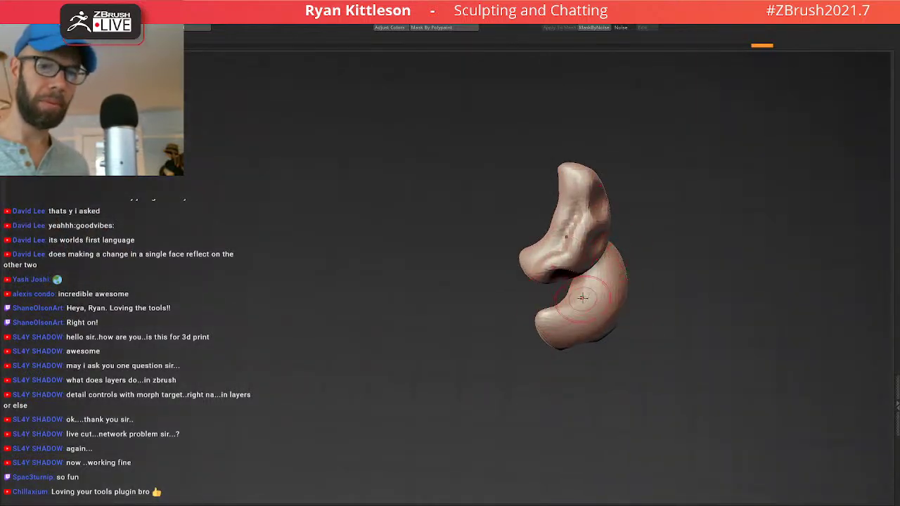
Show the whole head, duplicate the crest of horns and delete all but one horn from the copy.
right_click_drag(625, 201, 640, 211)
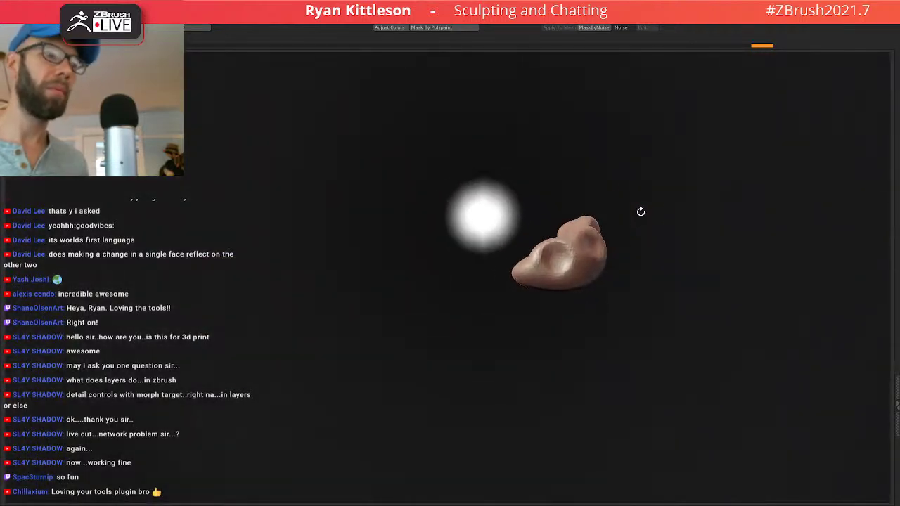
right_click_drag(566, 196, 510, 171, "ctrl")
left_click(511, 171, "ctrl+shift")
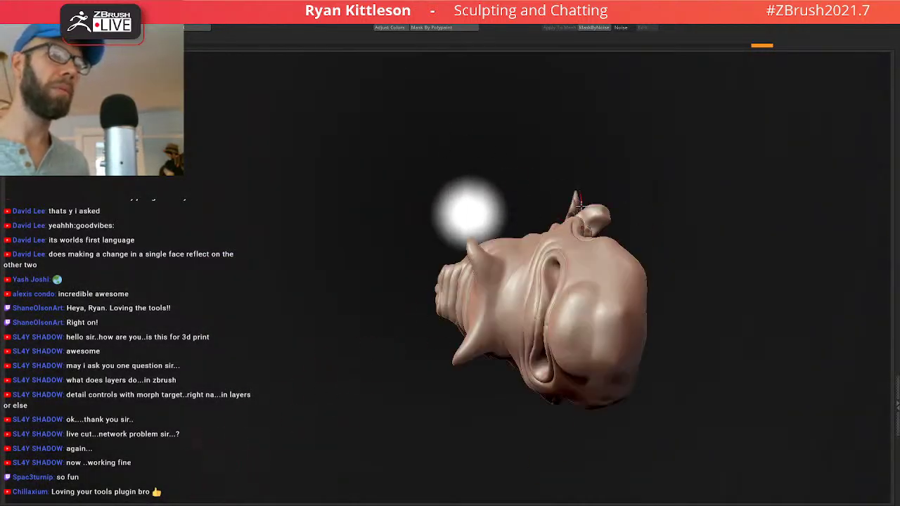
mouse_move(583, 203)
right_mouse_down()
mouse_move(581, 259)
mouse_move(633, 192)
mouse_move(562, 194)
mouse_move(569, 205)
mouse_move(539, 314)
mouse_move(554, 195)
right_mouse_up()
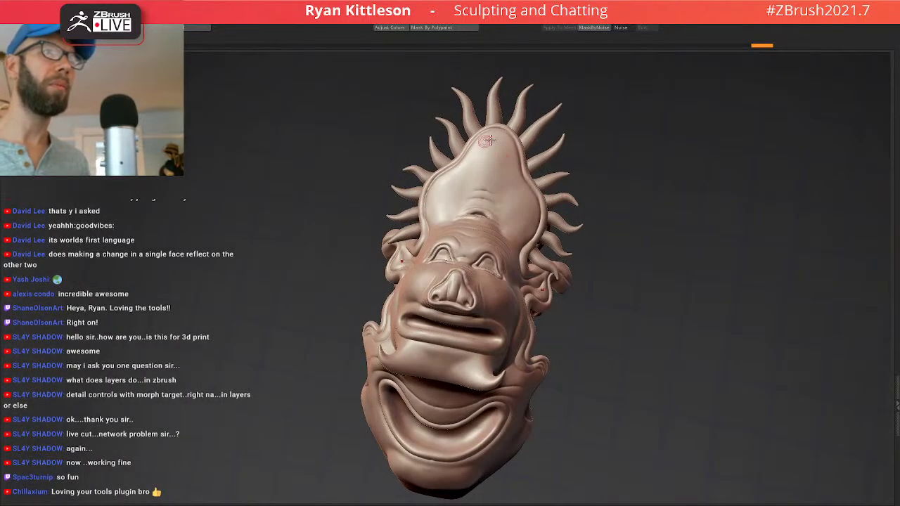
left_click(470, 123, "alt")
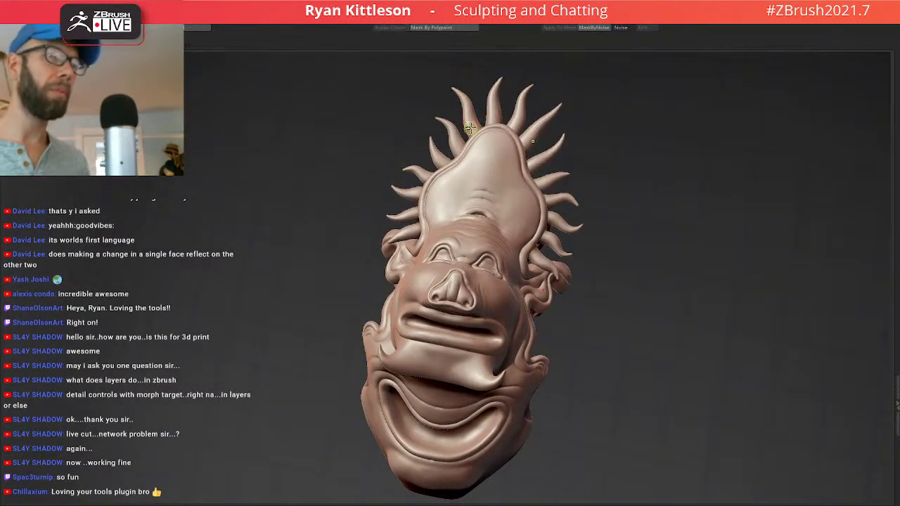
key("alt+shift+s")
key("shift+f")
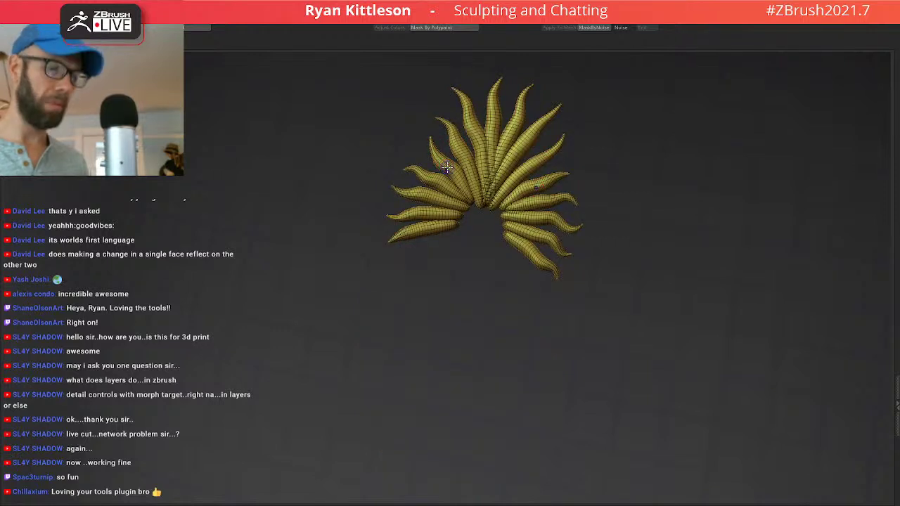
left_click(446, 165, "ctrl+shift")
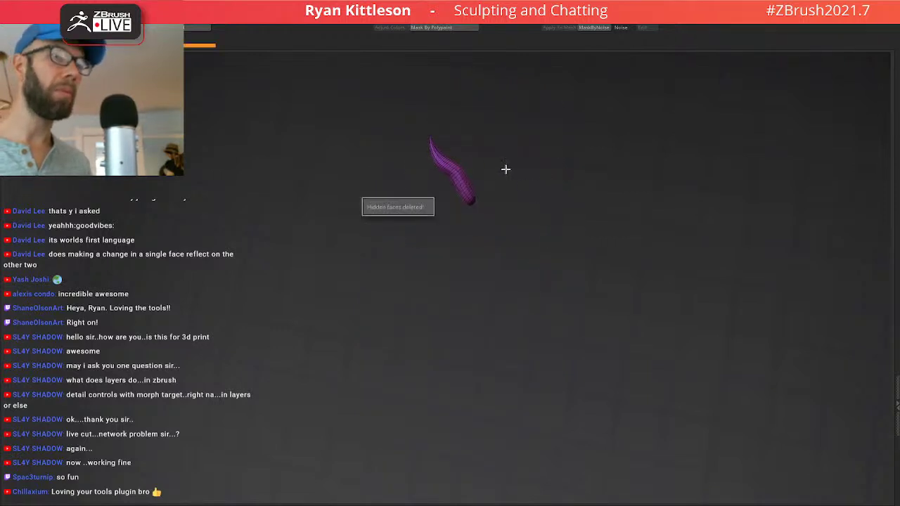
left_click_drag(514, 192, 516, 211, "alt")
Shorten the copied horn to its pointed upper part and place the transform gizmo on it.
key("w")
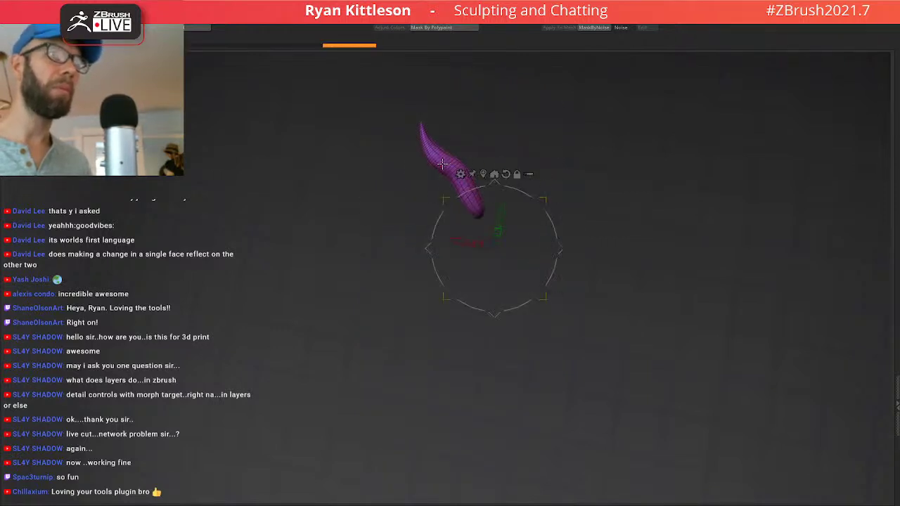
left_click_drag(444, 163, 457, 169, "ctrl")
left_click(566, 161, "ctrl")
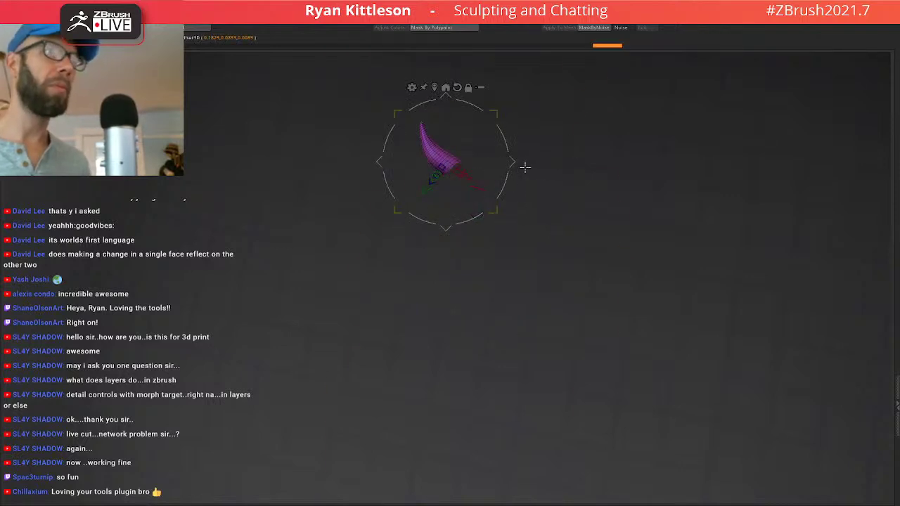
Show the whole head again and move and rotate the horn so it points outward beside the crescent piece.
key("alt+s")
left_click_drag(514, 163, 707, 368)
left_click_drag(781, 338, 659, 454)
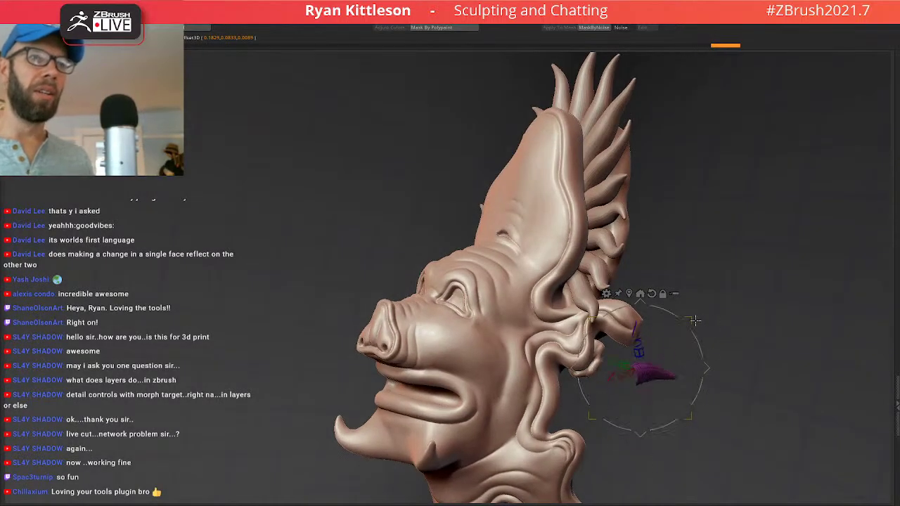
mouse_move(680, 323)
left_mouse_down()
mouse_move(704, 410)
mouse_move(654, 330)
left_mouse_up()
left_click_drag(634, 369, 685, 385, "alt")
mouse_move(635, 350)
left_mouse_down()
mouse_move(640, 418)
mouse_move(625, 472)
mouse_move(641, 457)
left_mouse_up()
mouse_move(678, 357)
left_mouse_down()
mouse_move(701, 368)
mouse_move(692, 365)
left_mouse_up()
left_click_drag(643, 392, 606, 389)
left_click_drag(713, 287, 765, 197, "alt")
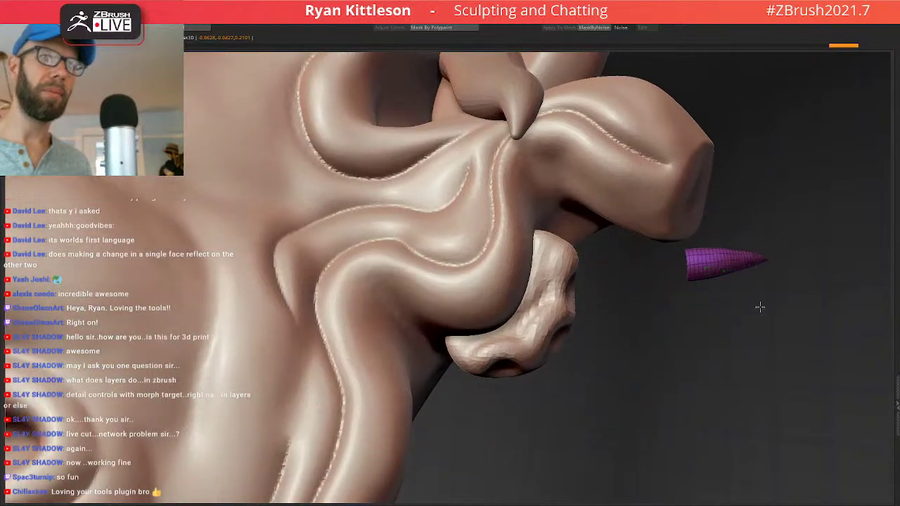
Move the horn across onto the crescent piece and align its base with the uppermost hollow.
left_click_drag(759, 308, 594, 272)
left_click_drag(672, 274, 645, 265)
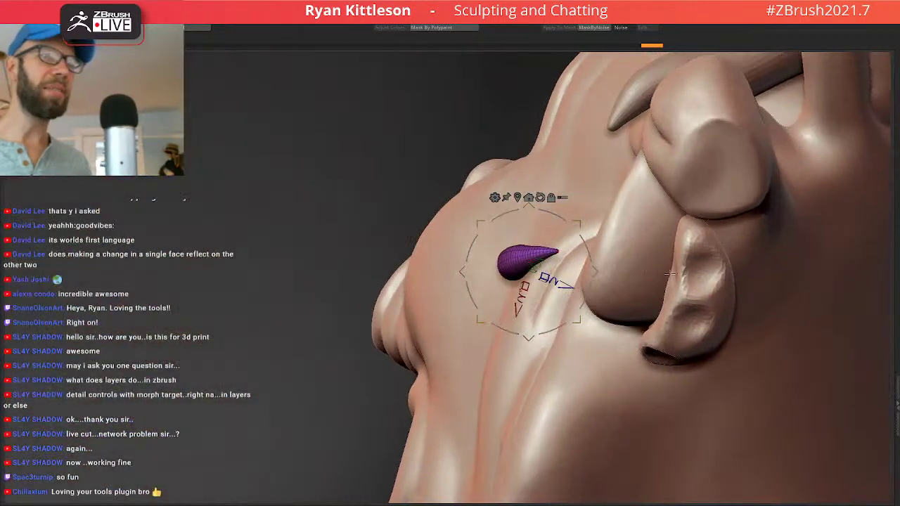
right_click_drag(666, 281, 573, 316, "alt")
left_click_drag(459, 254, 639, 287)
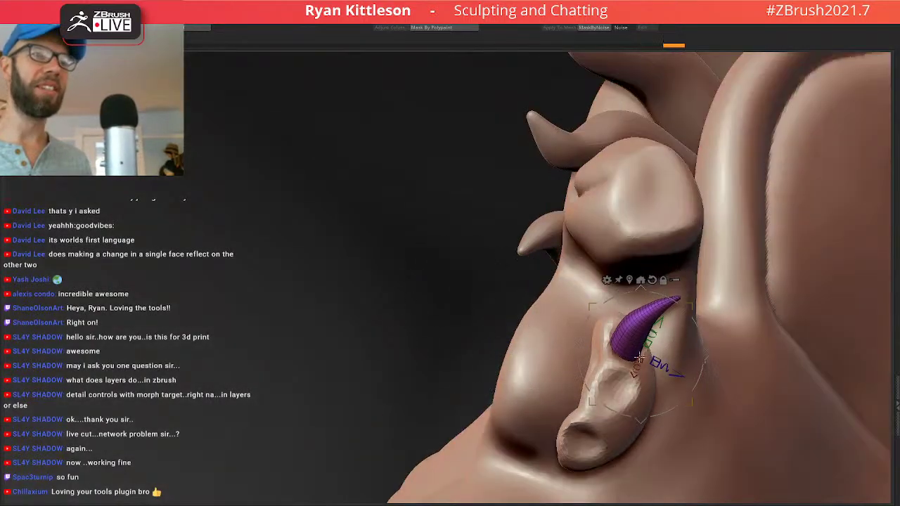
right_click_drag(606, 352, 678, 347)
left_click_drag(686, 336, 642, 343)
right_click_drag(676, 334, 606, 355)
right_click_drag(599, 309, 704, 230)
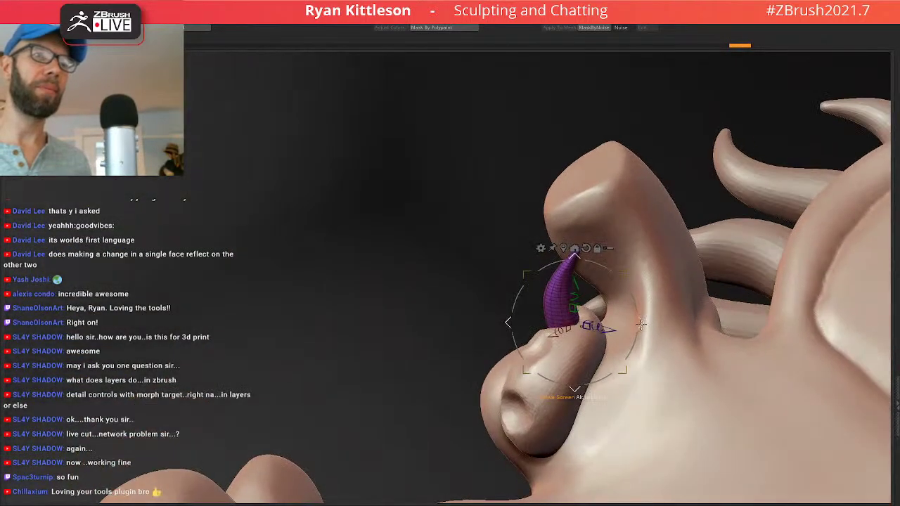
Tilt the horn outward and sink its base into the crescent's uppermost hollow.
right_click_drag(650, 331, 717, 271)
mouse_move(693, 295)
left_mouse_down()
mouse_move(679, 296)
mouse_move(687, 290)
left_mouse_up()
right_click_drag(693, 301, 647, 301, "ctrl")
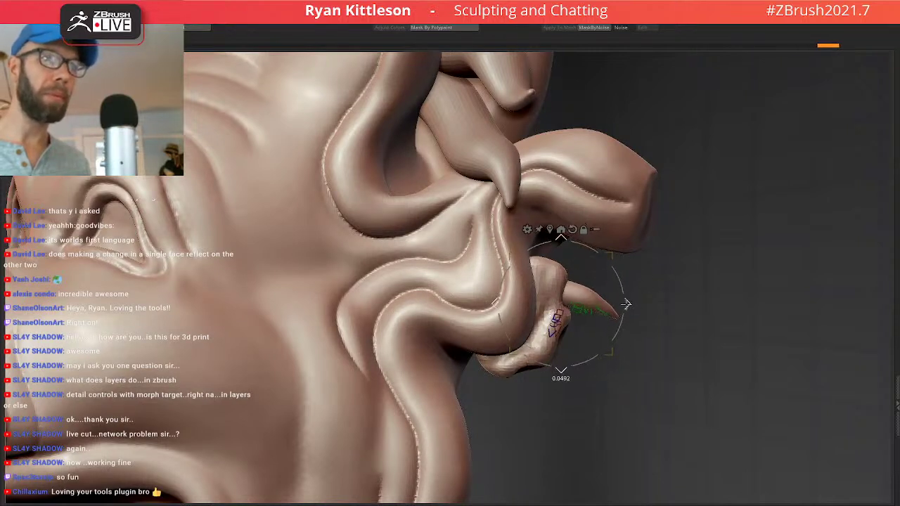
right_click_drag(634, 298, 613, 294)
left_click_drag(624, 307, 620, 306)
right_click_drag(660, 297, 655, 269)
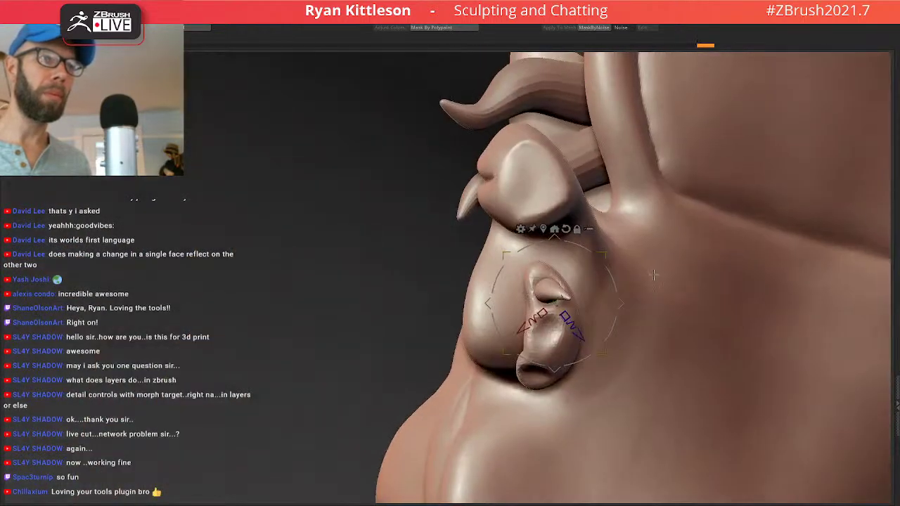
Duplicate the horn into the crescent's middle hollow and rotate the copy to point slightly downward.
left_click_drag(619, 307, 619, 307)
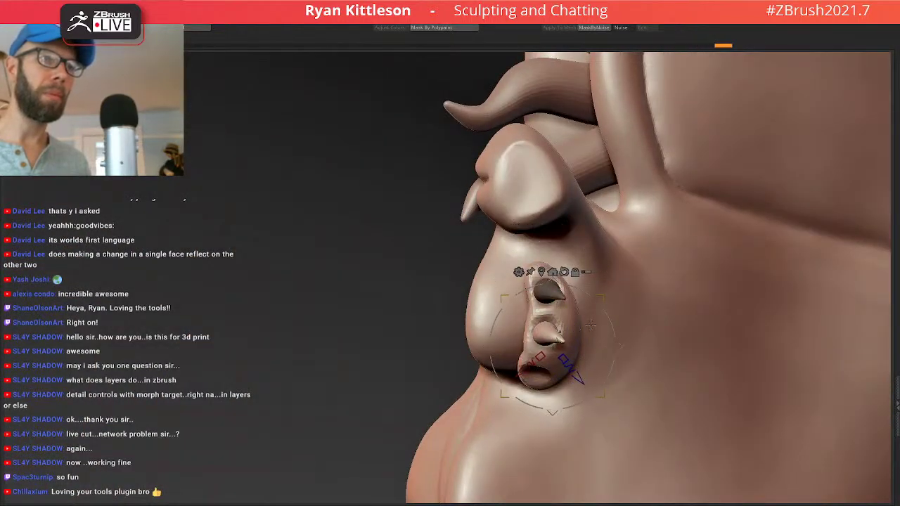
right_click_drag(591, 325, 639, 345)
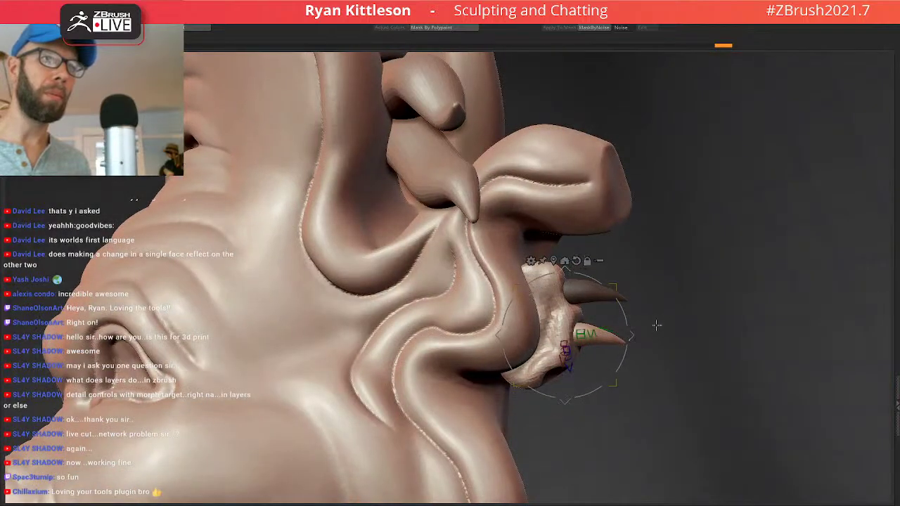
mouse_move(656, 325)
left_mouse_down()
mouse_move(669, 321)
mouse_move(626, 317)
left_mouse_up()
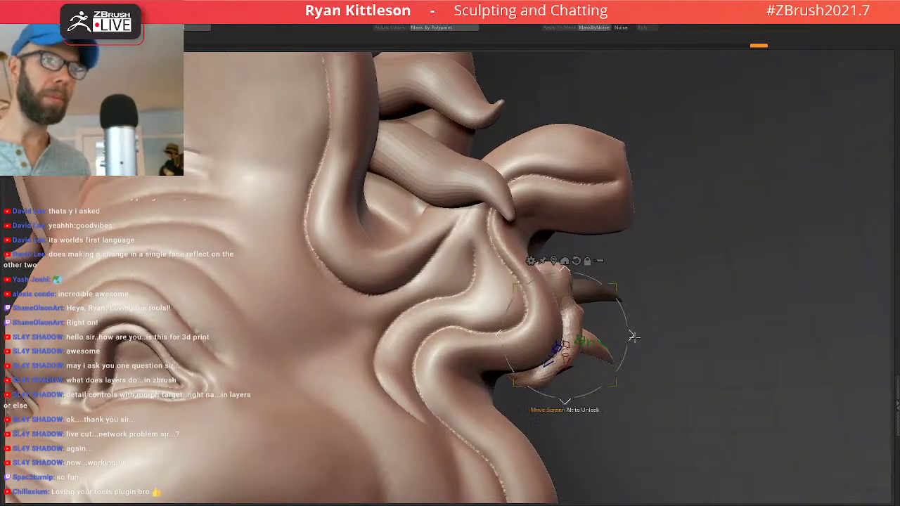
mouse_move(675, 321)
left_mouse_down()
mouse_move(631, 295)
mouse_move(641, 335)
mouse_move(645, 328)
left_mouse_up()
Add a third horn copy in the crescent's lowest hollow, angle it further downward and return to sculpting mode.
mouse_move(619, 362)
right_mouse_down()
mouse_move(607, 373)
mouse_move(616, 370)
right_mouse_up()
left_click_drag(614, 354, 616, 365)
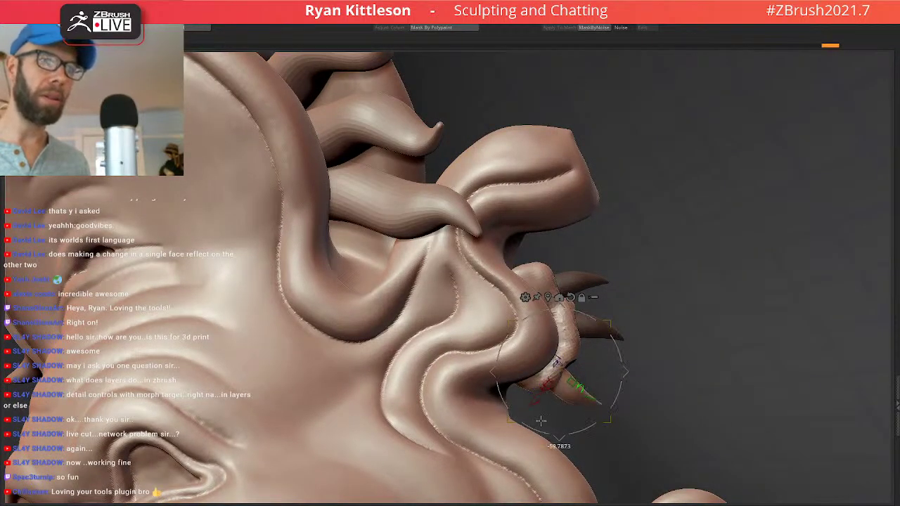
right_click_drag(631, 355, 520, 351)
left_click_drag(631, 367, 629, 361)
right_click_drag(629, 361, 663, 368)
left_click_drag(663, 368, 653, 353, "ctrl")
key("q")
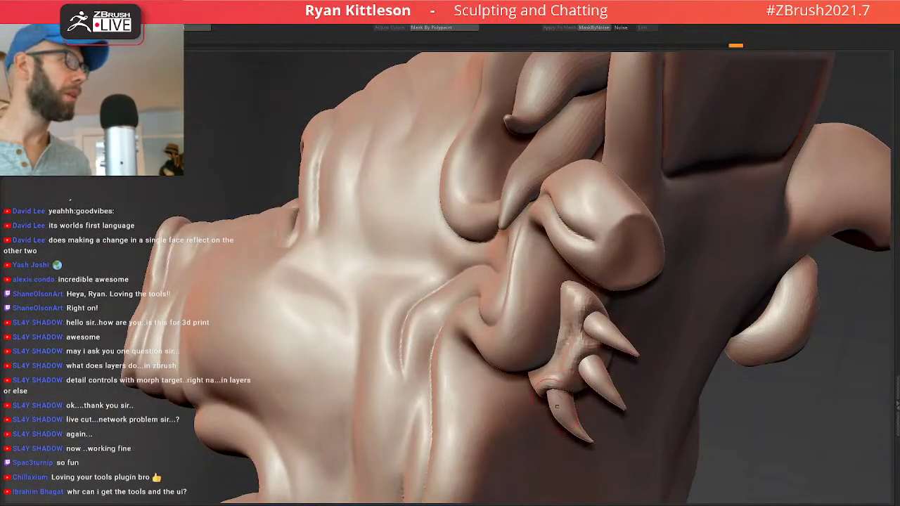
Review the three small horns against the head and adjust the shape of the lowest and middle ones.
right_click_drag(563, 403, 331, 269)
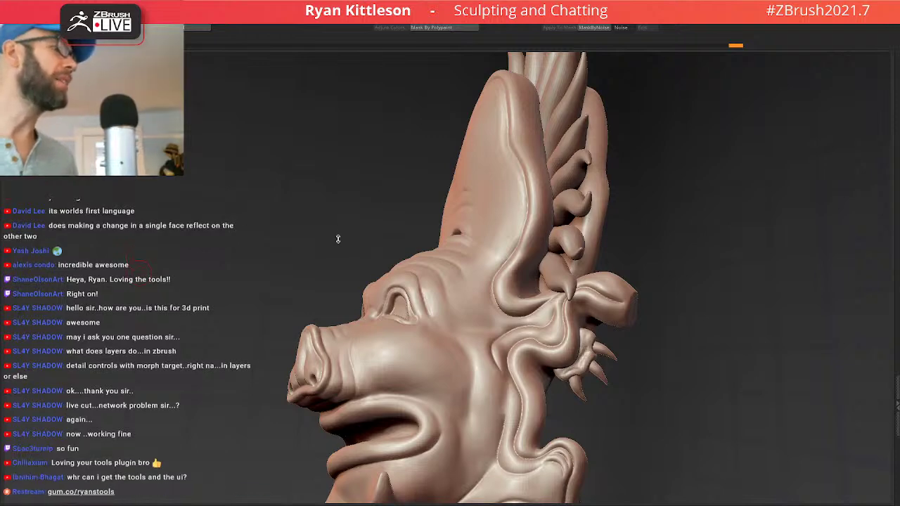
right_click_drag(451, 308, 468, 288)
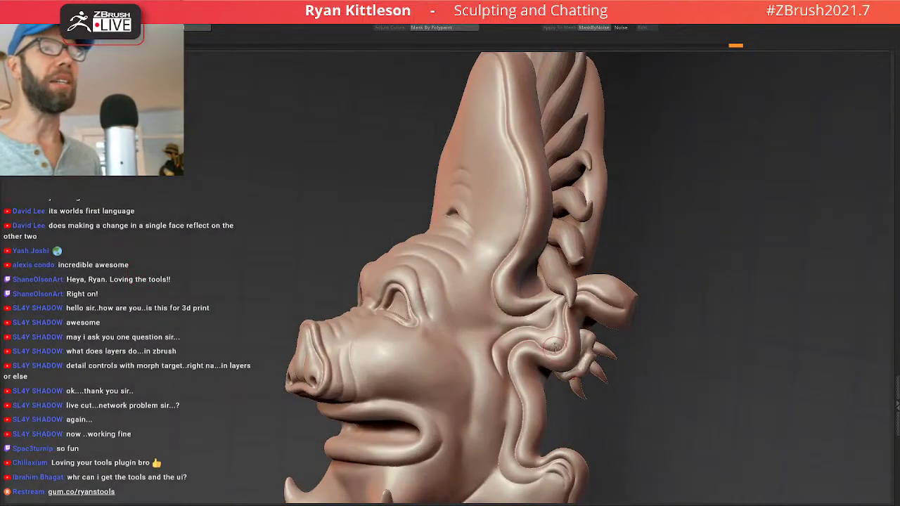
right_click_drag(552, 340, 408, 281, "alt")
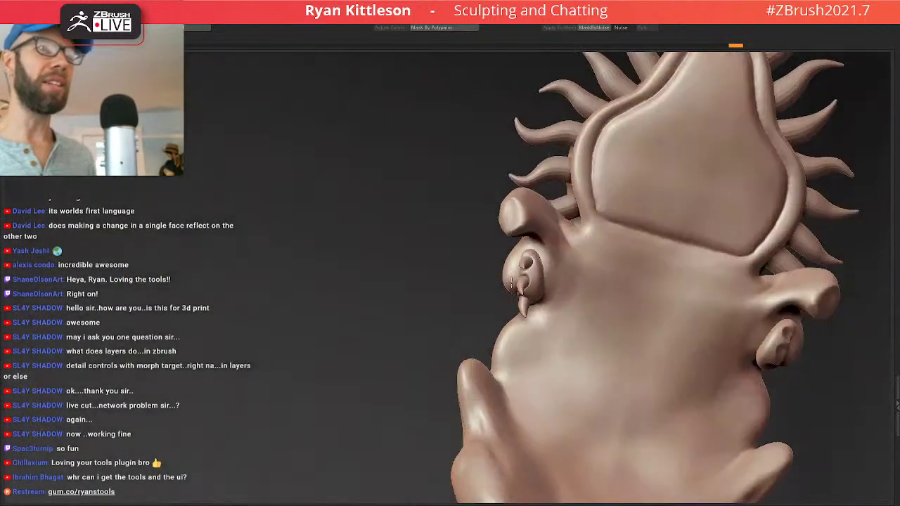
mouse_move(562, 281)
right_mouse_down("ctrl")
mouse_move(588, 348)
mouse_move(550, 292)
mouse_move(577, 289)
right_mouse_up("ctrl")
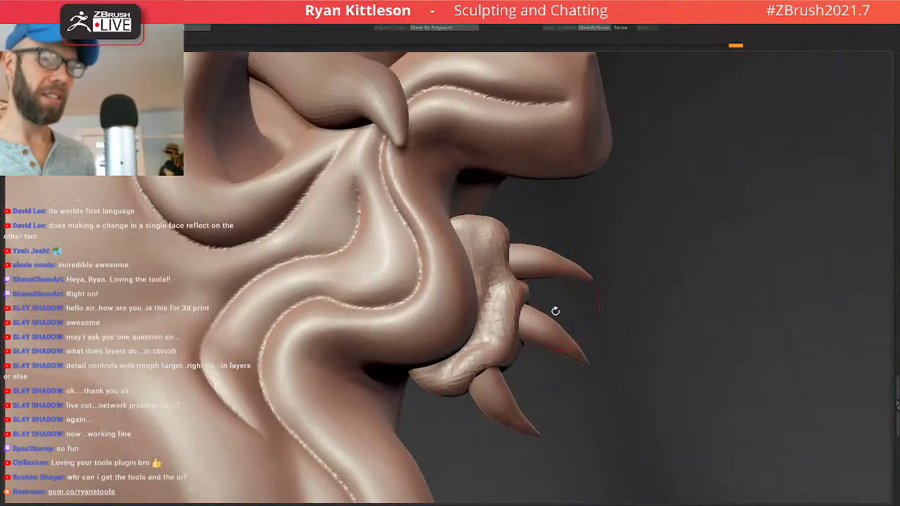
key("space")
mouse_move(501, 375)
left_mouse_down()
mouse_move(516, 375)
mouse_move(444, 375)
left_mouse_up()
left_click_drag(500, 403, 491, 389)
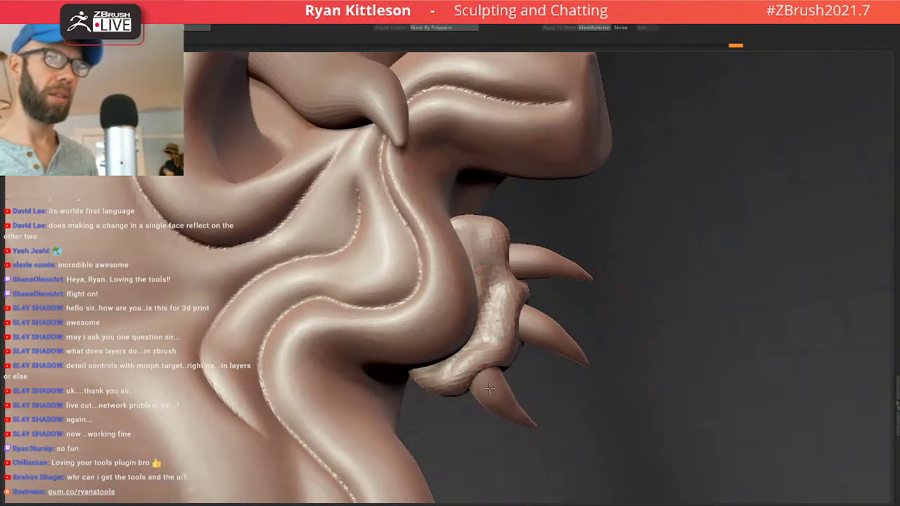
mouse_move(546, 337)
left_mouse_down()
mouse_move(555, 317)
mouse_move(532, 306)
left_mouse_up()
Switch off the small horns' array mesh, select the head and turn its array mesh on to show all the heads.
key("f")
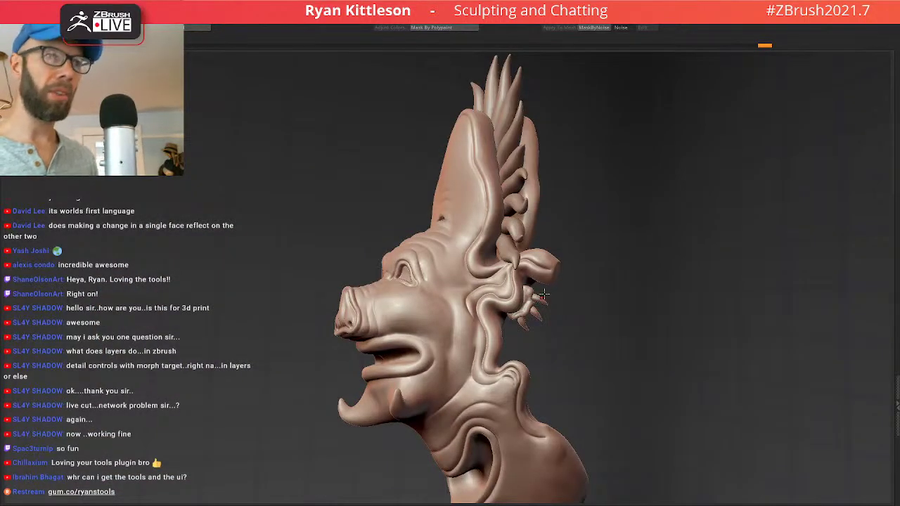
right_click_drag(542, 292, 536, 334, "ctrl")
mouse_move(537, 334)
right_mouse_down()
mouse_move(507, 294)
mouse_move(537, 296)
mouse_move(514, 303)
mouse_move(560, 301)
right_mouse_up()
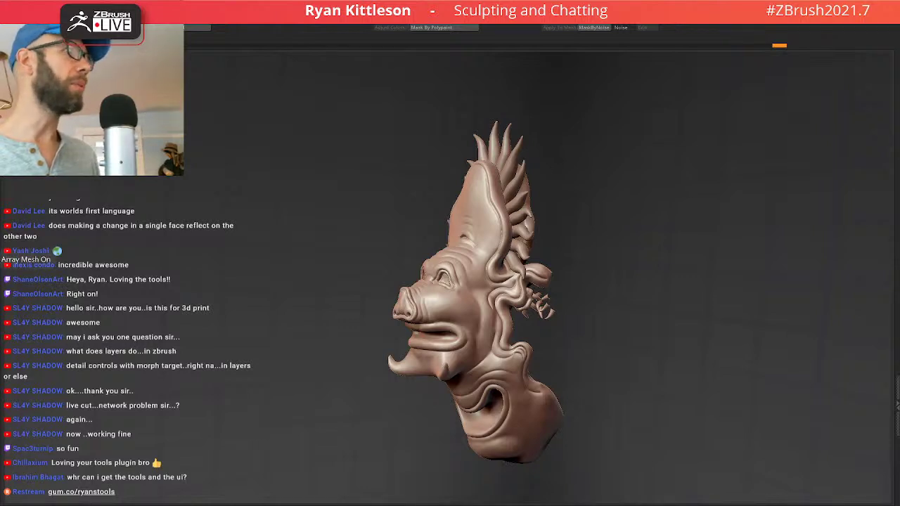
left_click(7, 250)
left_click(449, 340, "alt")
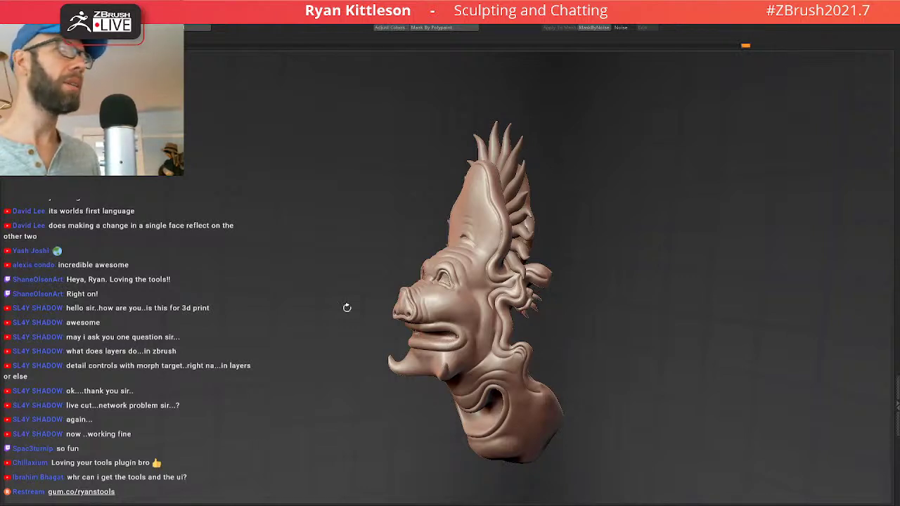
left_click(7, 250)
mouse_move(496, 299)
right_mouse_down("ctrl")
mouse_move(486, 293)
mouse_move(507, 308)
mouse_move(483, 301)
mouse_move(497, 308)
right_mouse_up("ctrl")
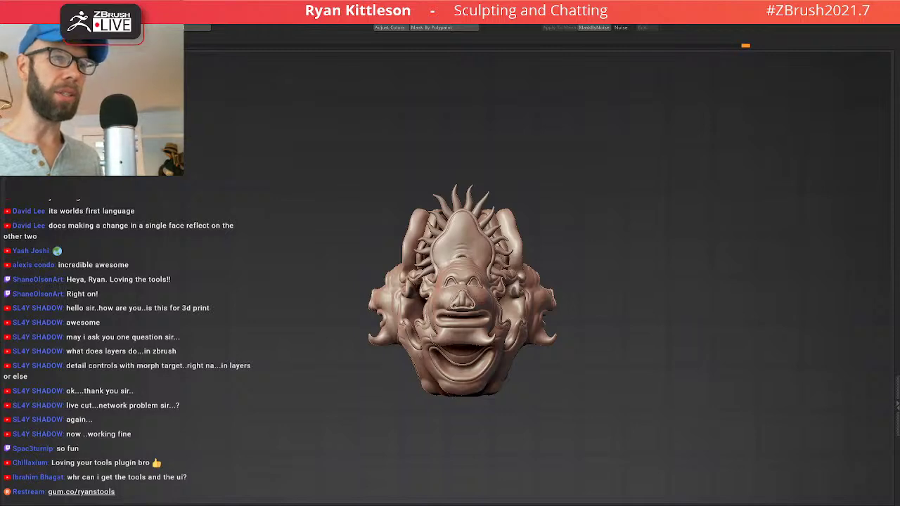
Open the reference image worse and worse whole.jpg, return to the sculpture and compare the area between two heads.
left_click(310, 505)
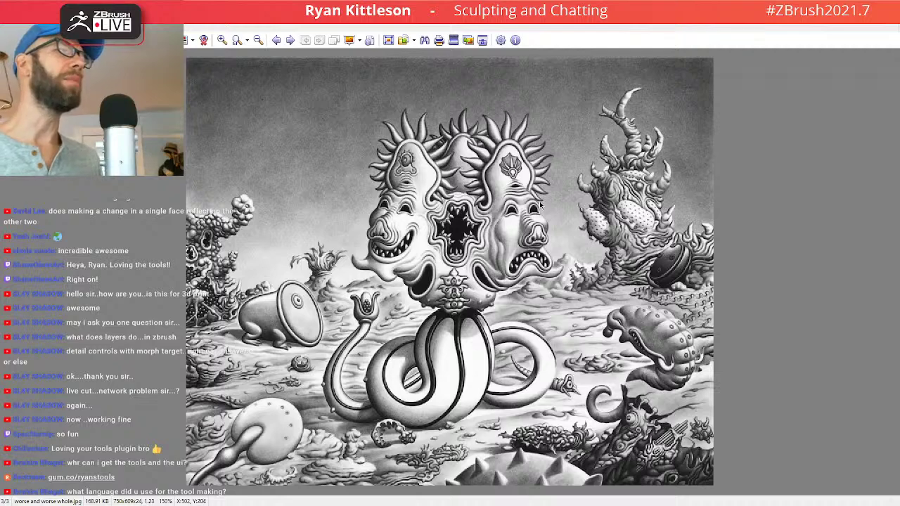
key("alt+Tab")
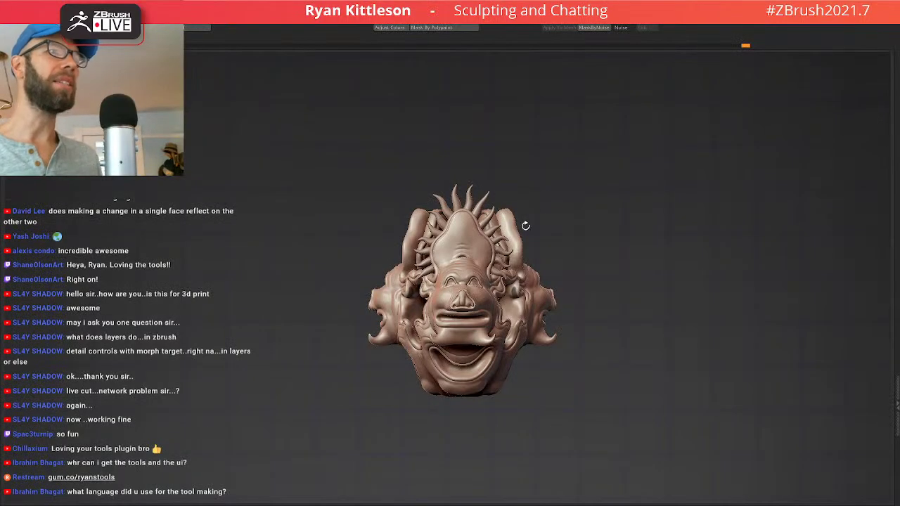
mouse_move(501, 240)
right_mouse_down()
mouse_move(450, 229)
mouse_move(431, 206)
right_mouse_up()
mouse_move(532, 282)
right_mouse_down("alt")
mouse_move(467, 259)
mouse_move(469, 278)
right_mouse_up("alt")
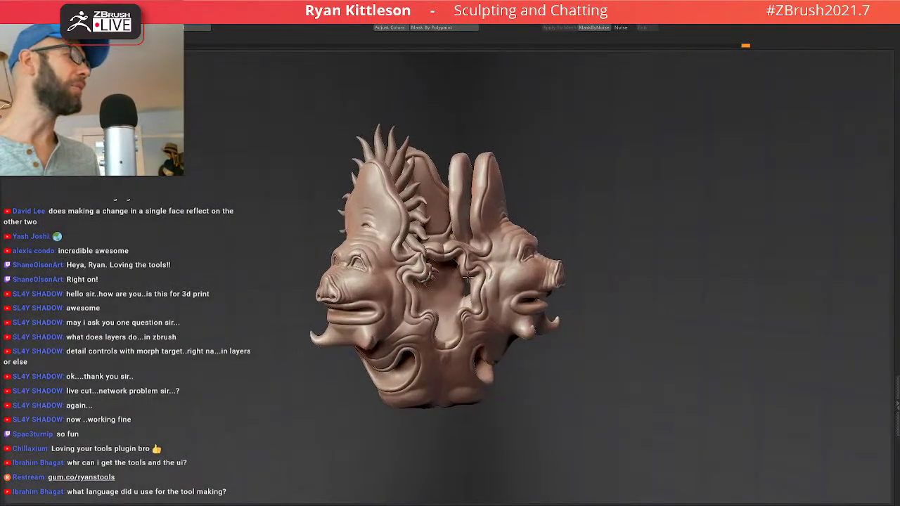